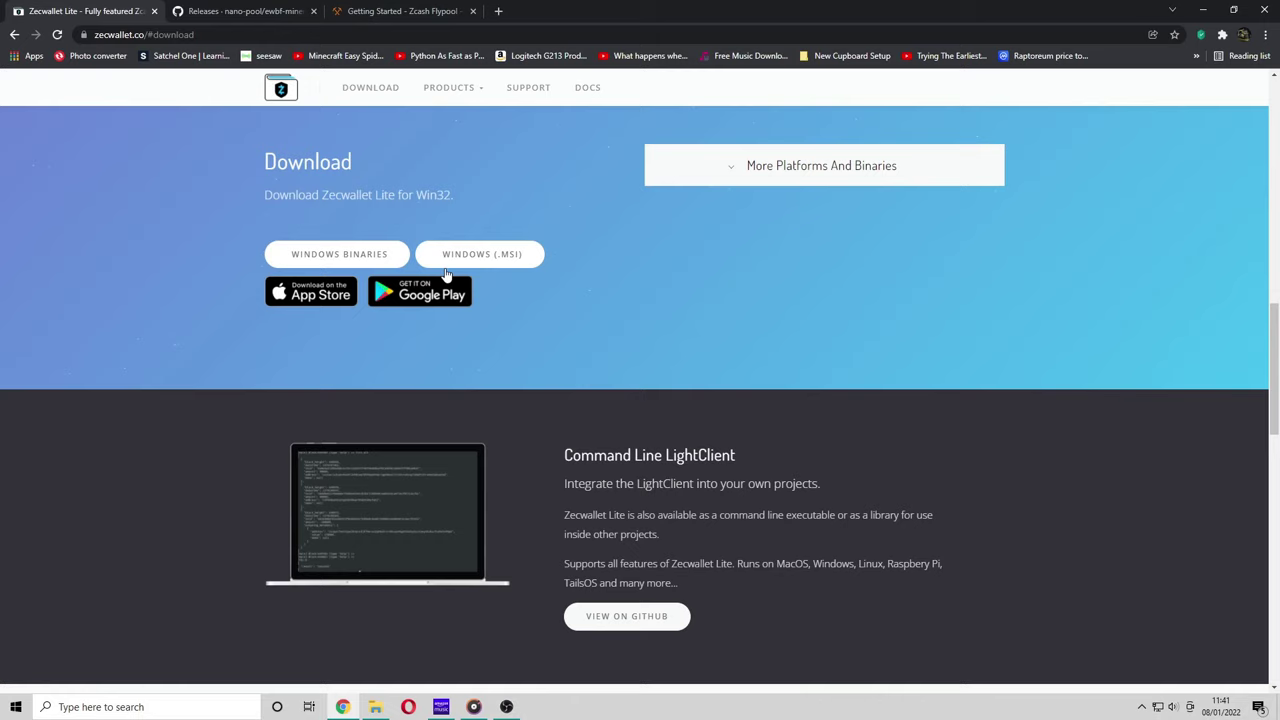
Download the Zecwallet Lite 1.7.8 Windows MSI installer and open Zecwallet.Lite.1.7.8.msi.
{"action": "left_click", "coordinate": [484, 256]}
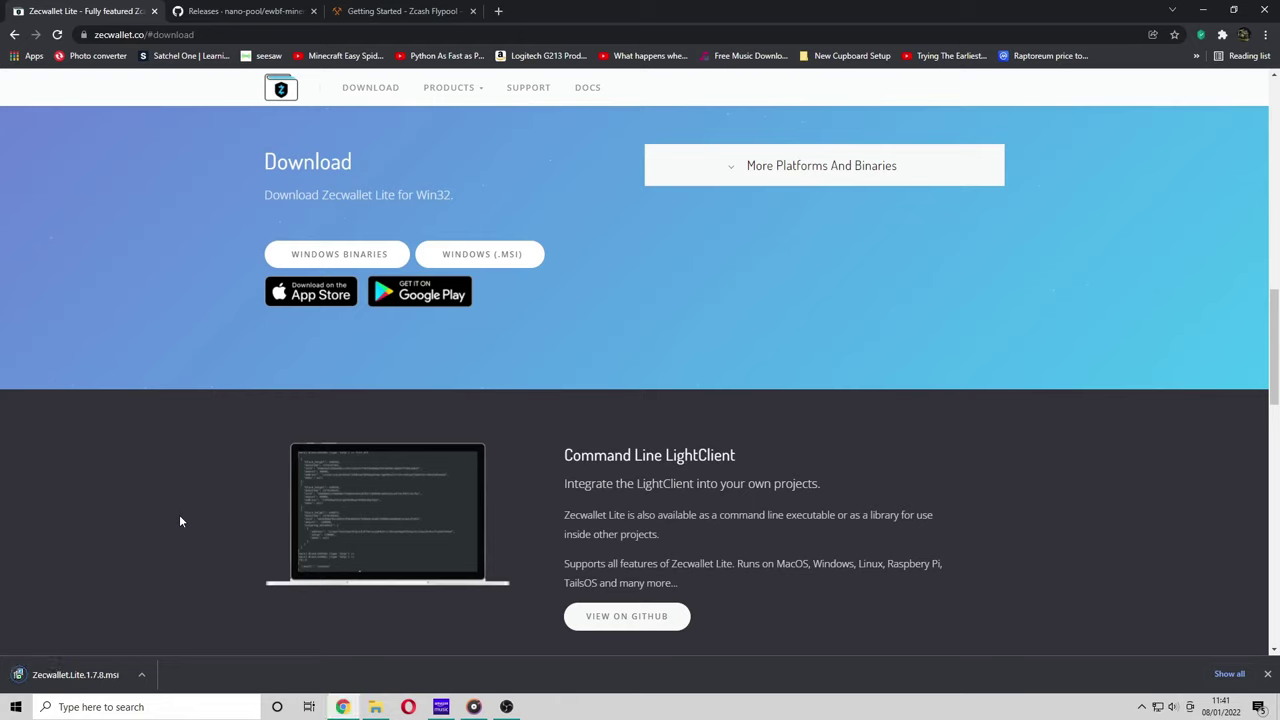
{"action": "left_click", "coordinate": [97, 677]}
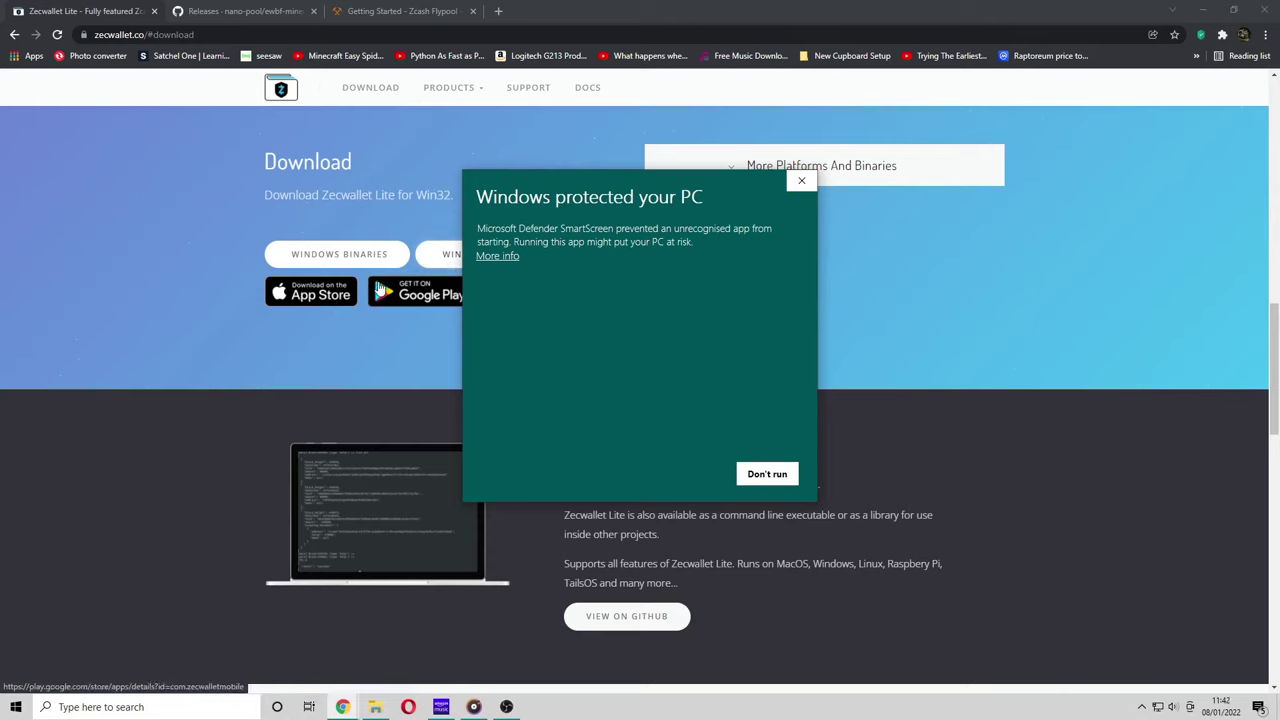
Run the Zecwallet Lite installer past SmartScreen via Run anyway, then minimize the wallet.
{"action": "left_click", "coordinate": [491, 257]}
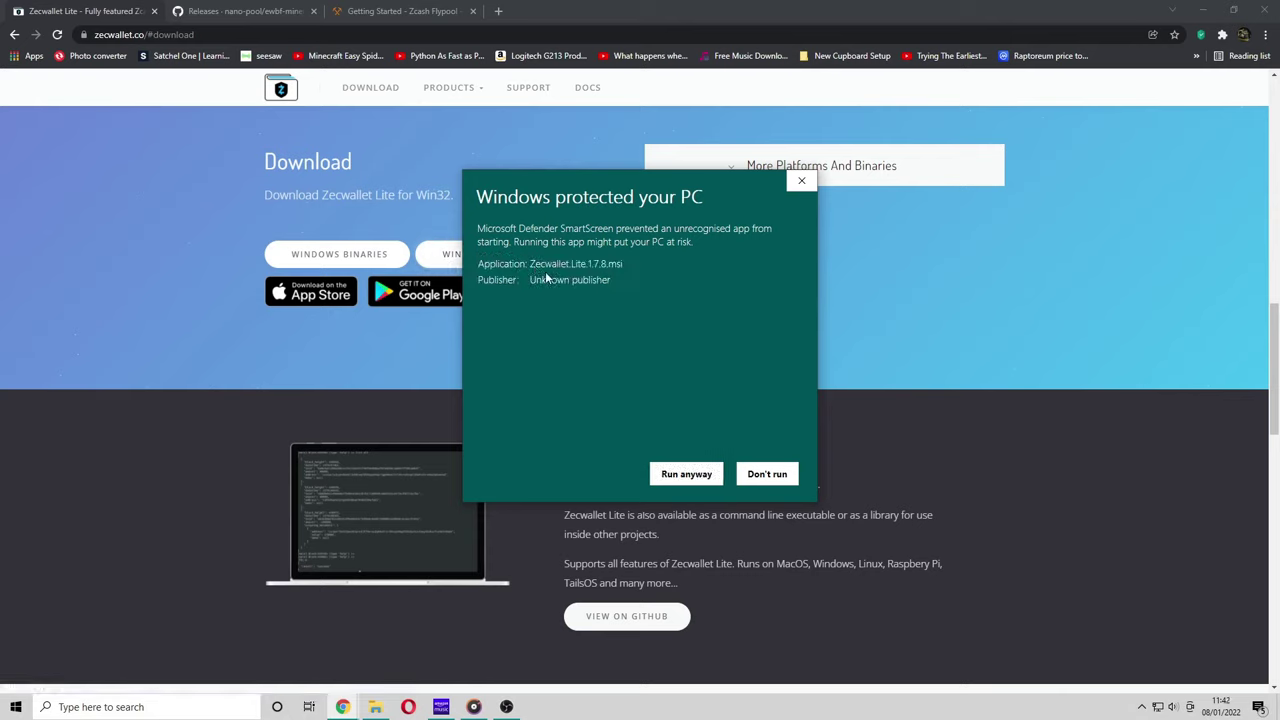
{"action": "left_click", "coordinate": [686, 474]}
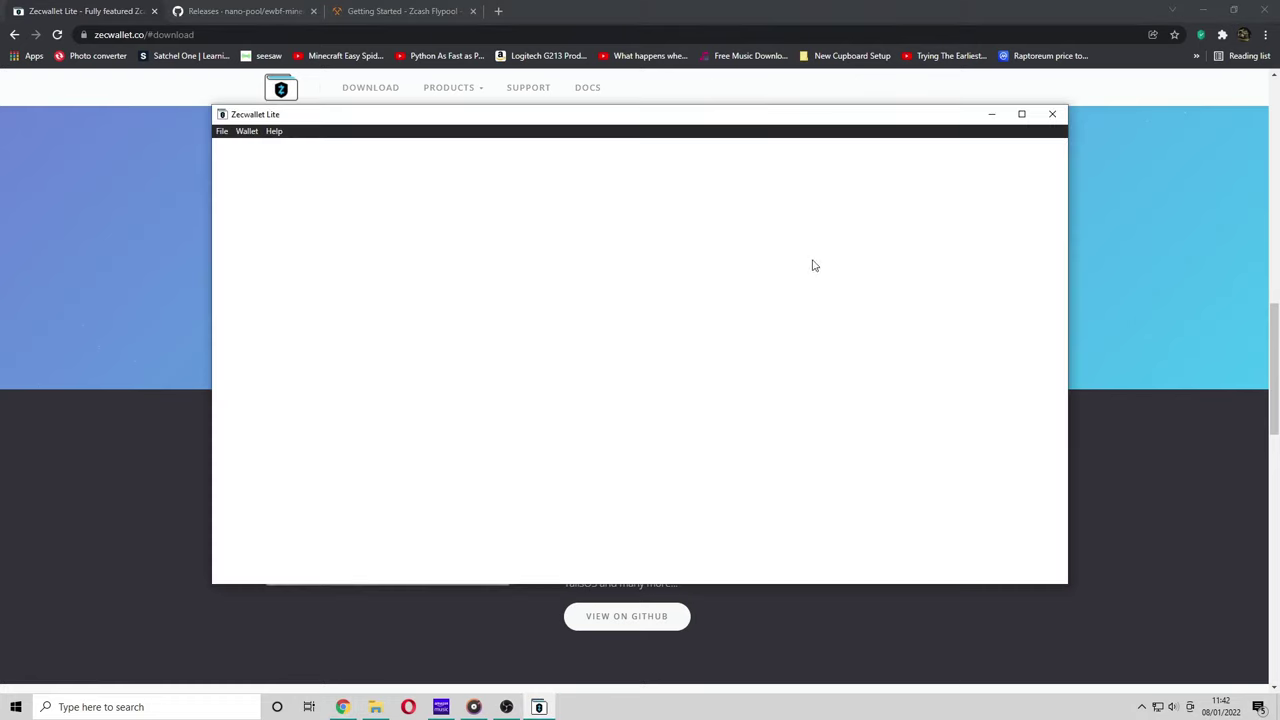
{"action": "left_click", "coordinate": [994, 114]}
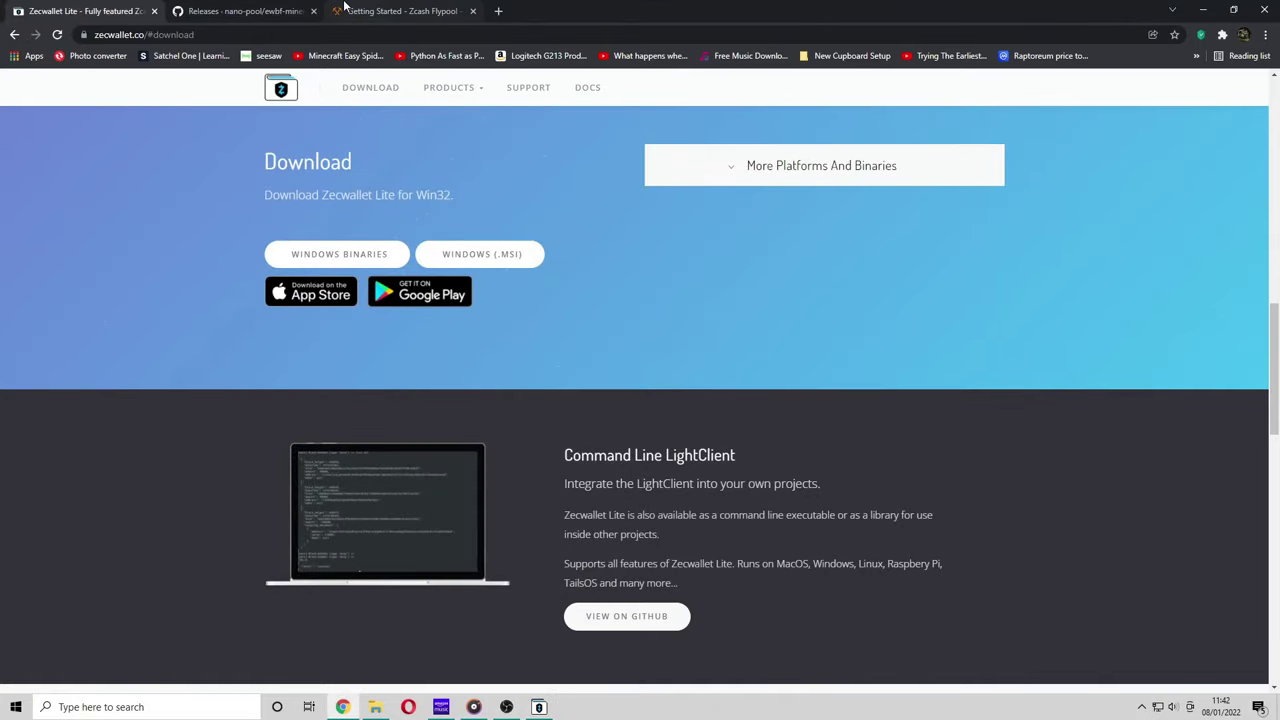
Download Zec.miner.0.4pro.zip from the v0.4pro assets on the ewbf-miner releases page.
{"action": "left_click", "coordinate": [209, 8]}
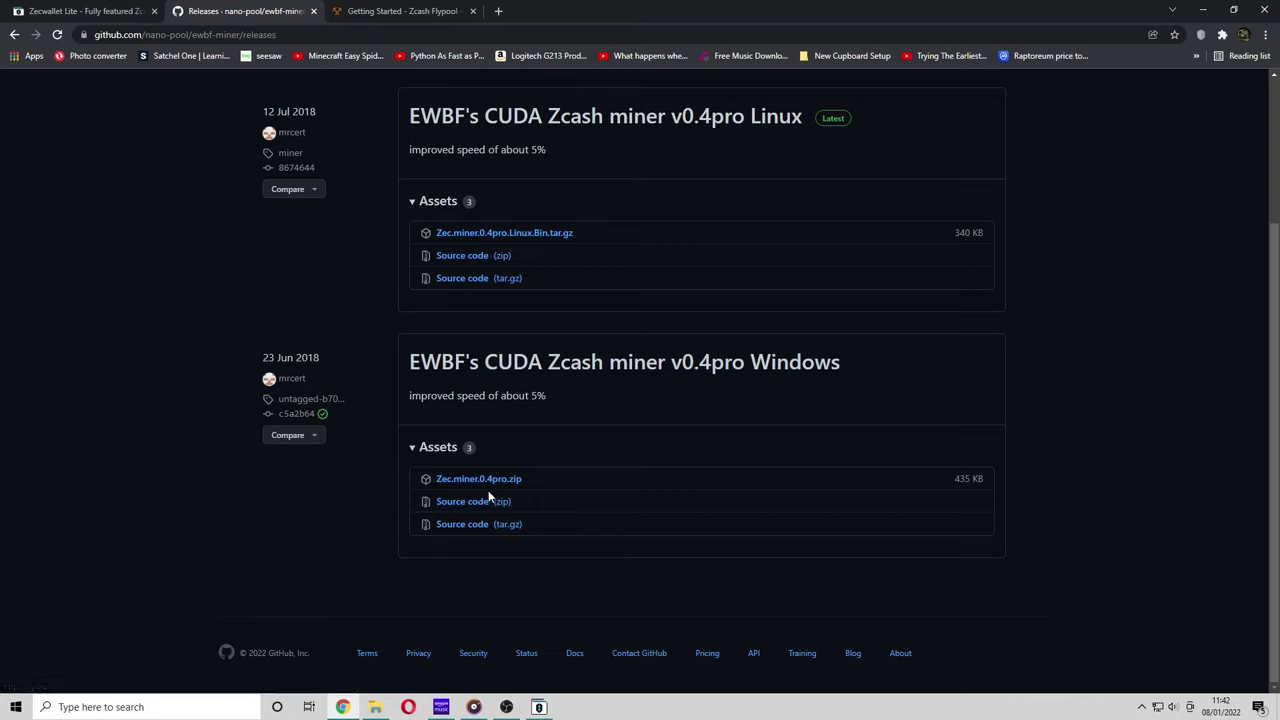
{"action": "left_click", "coordinate": [512, 482]}
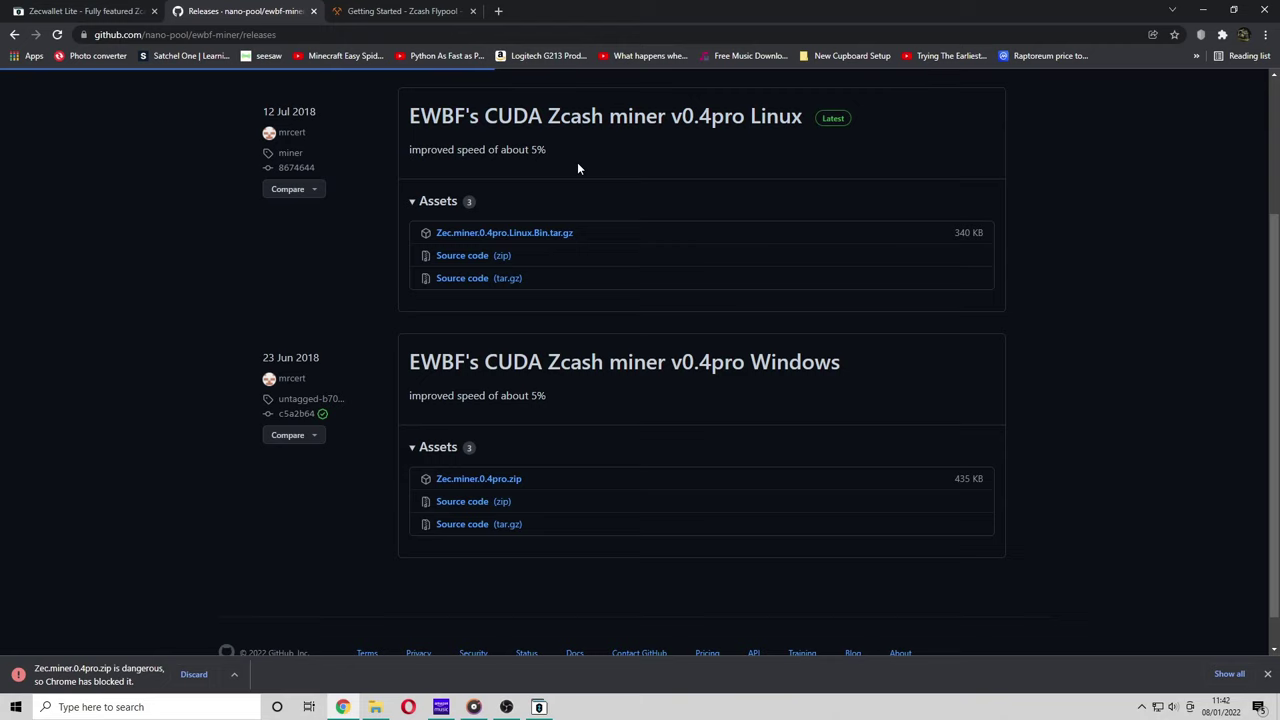
Keep the blocked Zec.miner.0.4pro.zip from Chrome's Downloads page, confirming Keep anyway.
{"action": "left_click", "coordinate": [499, 10]}
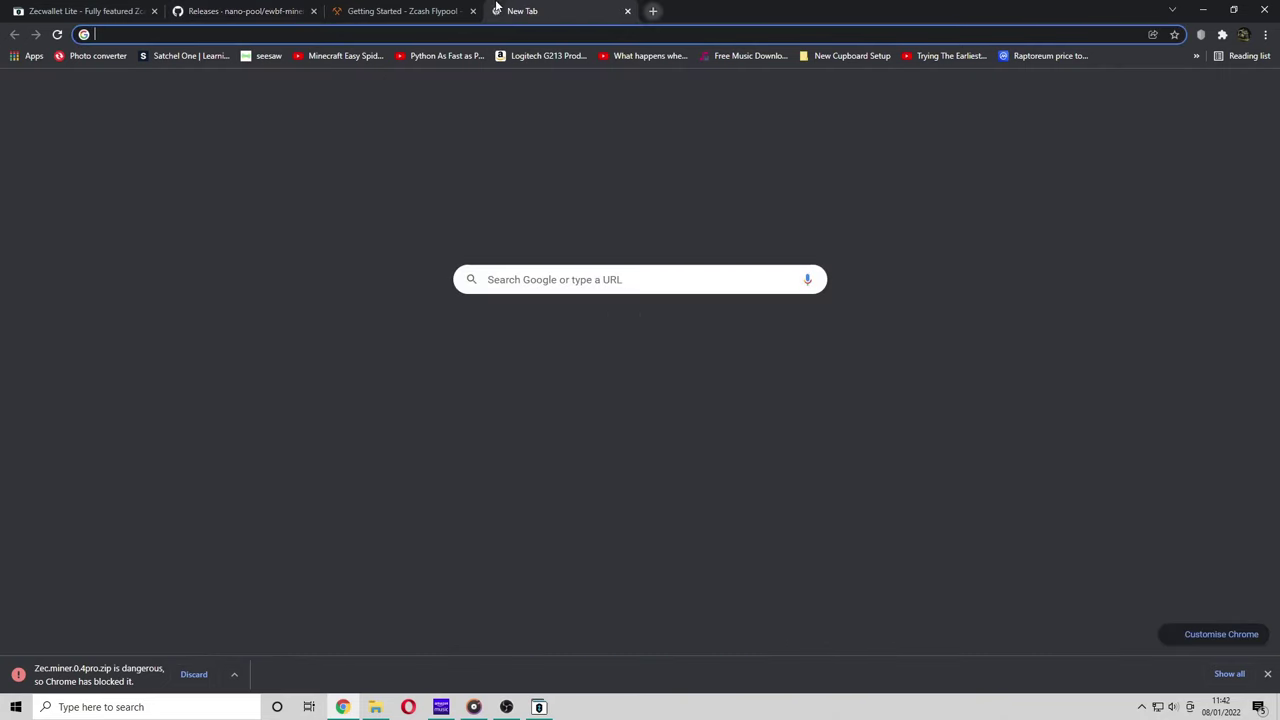
{"action": "left_click", "coordinate": [1265, 36]}
{"action": "left_click", "coordinate": [1164, 125]}
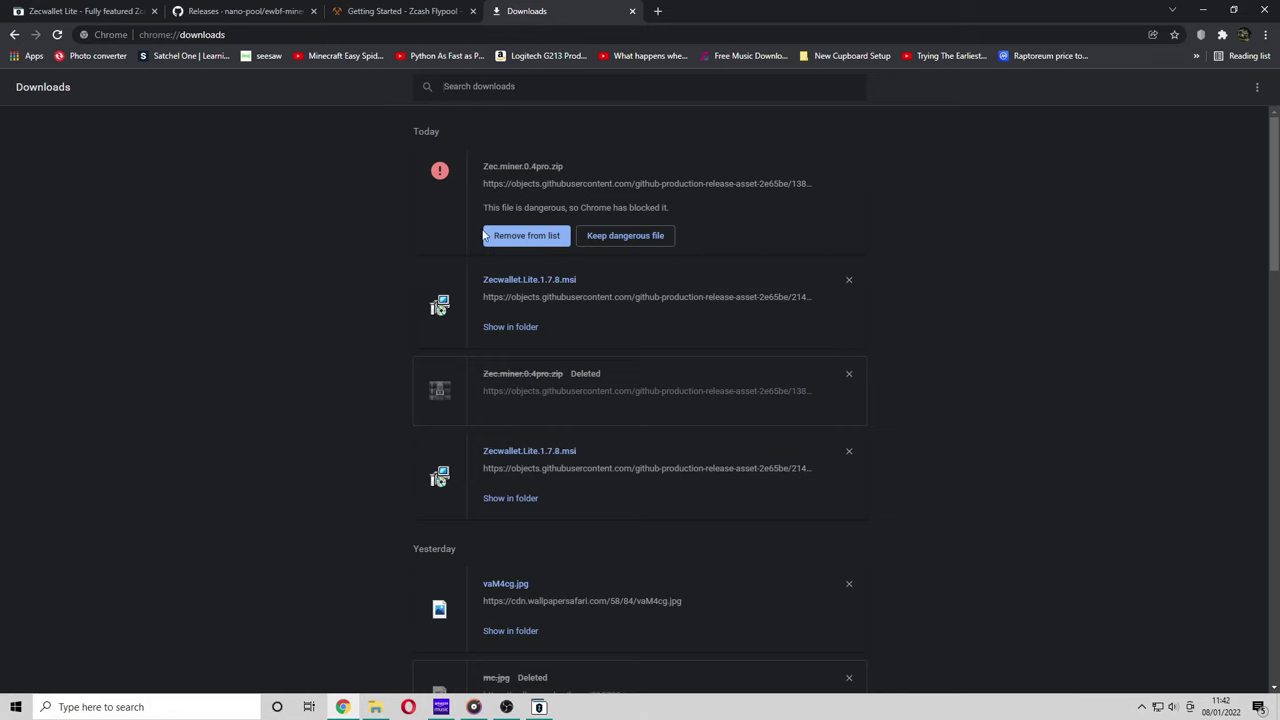
{"action": "left_click", "coordinate": [626, 237]}
{"action": "left_click", "coordinate": [700, 137]}
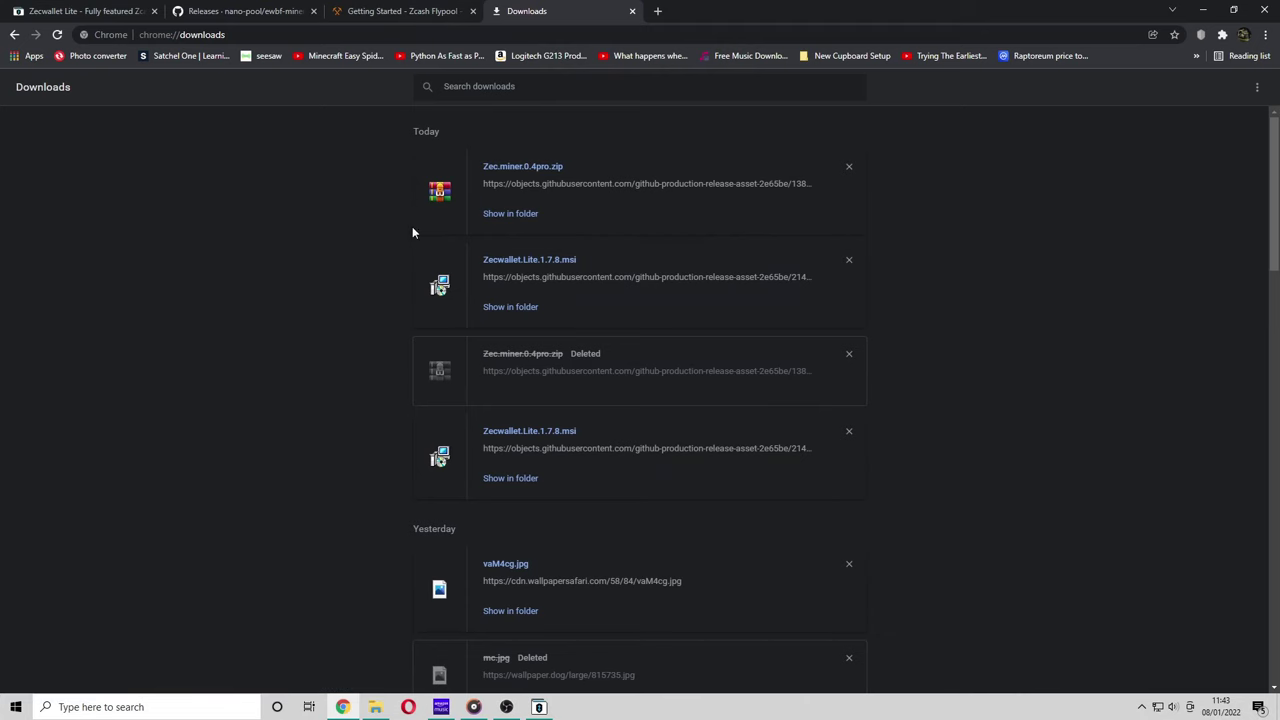
Extract Zec.miner.0.4pro.zip with WinRAR into a Zec.miner.0.4pro folder and open it.
{"action": "left_click", "coordinate": [510, 213]}
{"action": "double_click", "coordinate": [287, 184]}
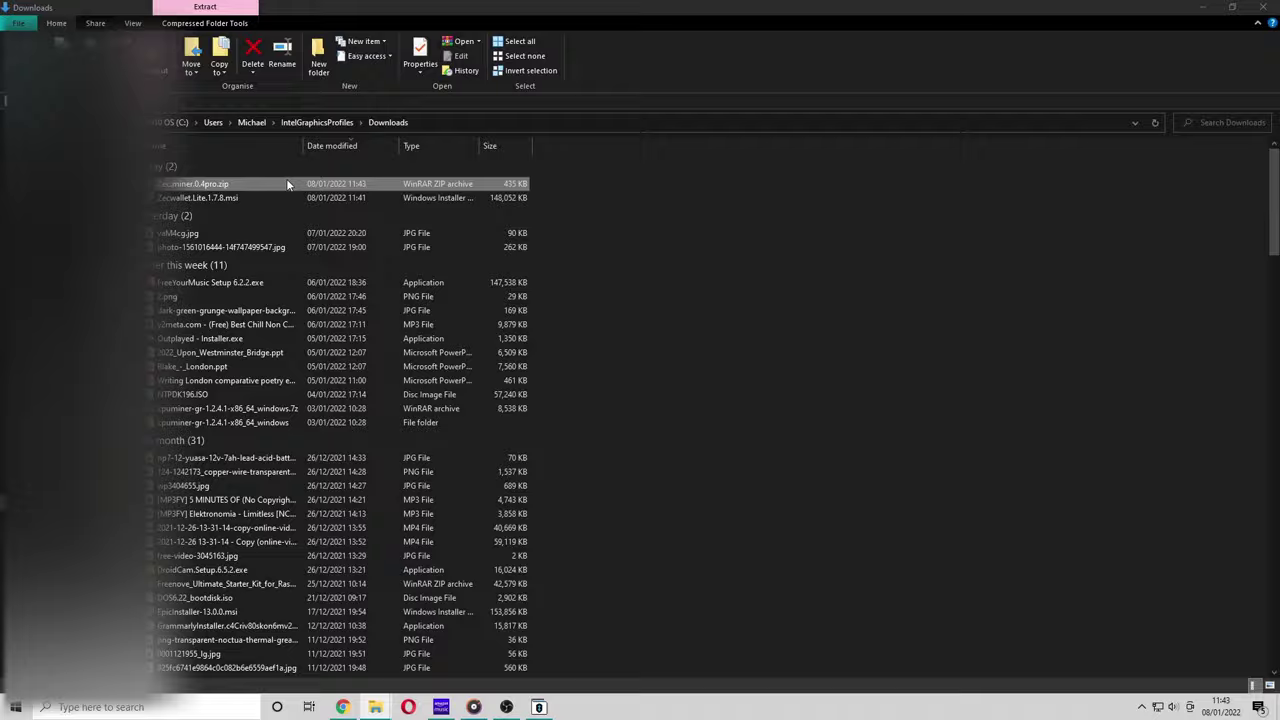
{"action": "left_click", "coordinate": [181, 125]}
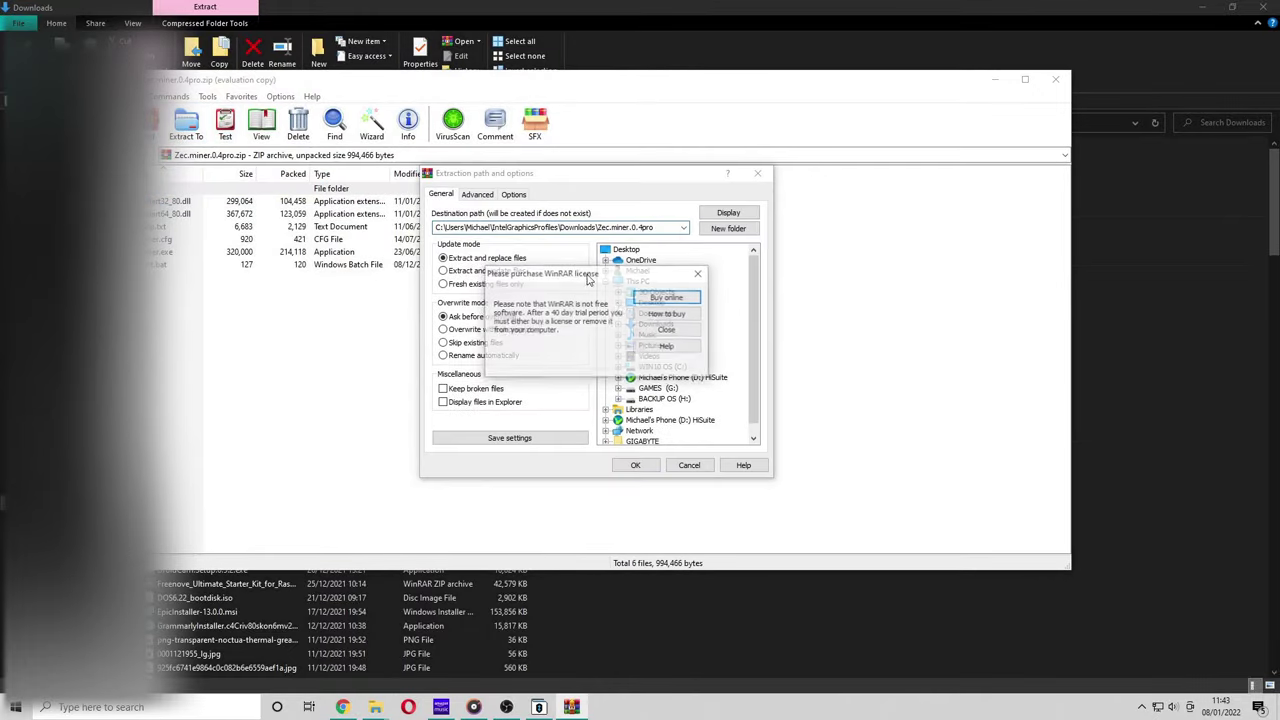
{"action": "left_click", "coordinate": [669, 334]}
{"action": "left_click", "coordinate": [635, 465]}
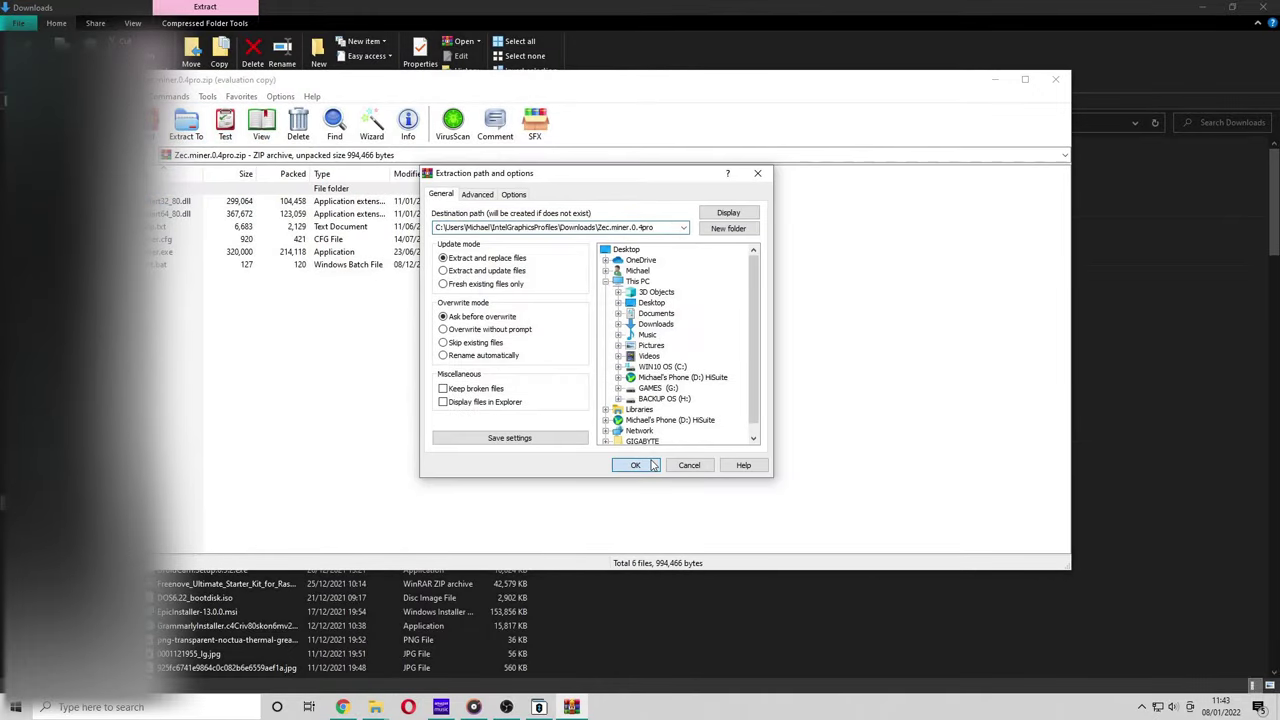
{"action": "left_click", "coordinate": [993, 79]}
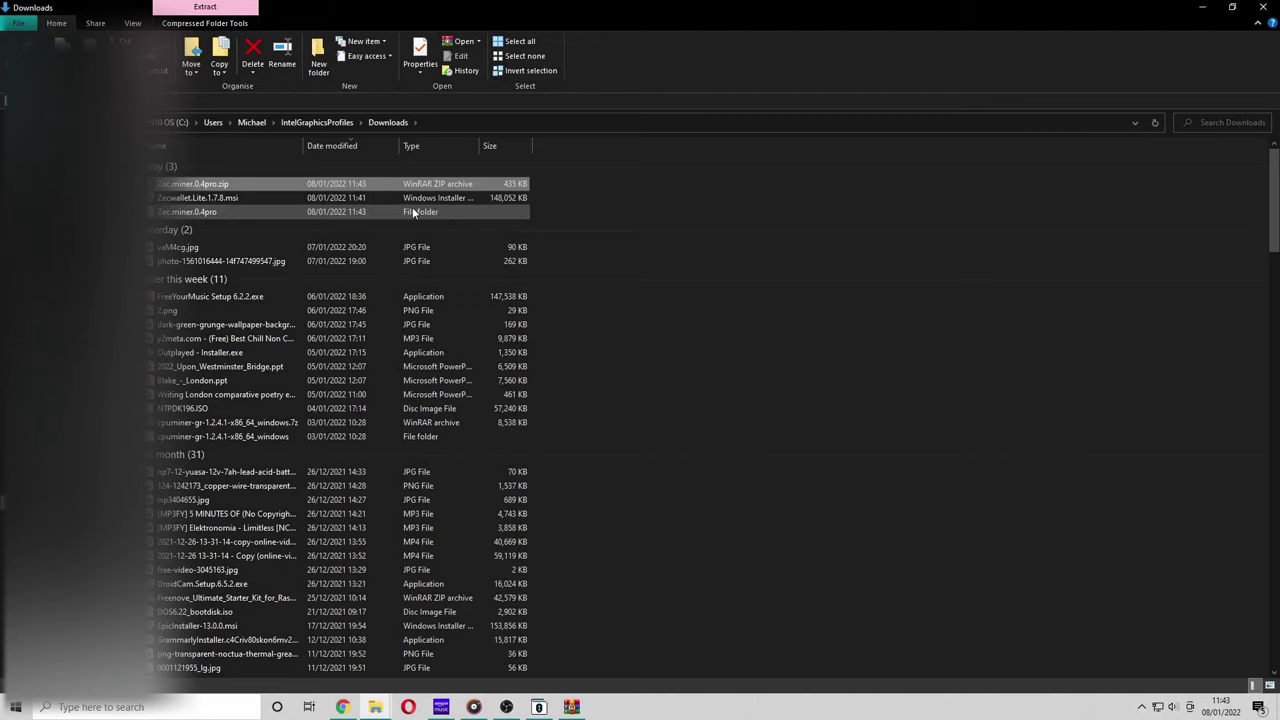
{"action": "double_click", "coordinate": [422, 213]}
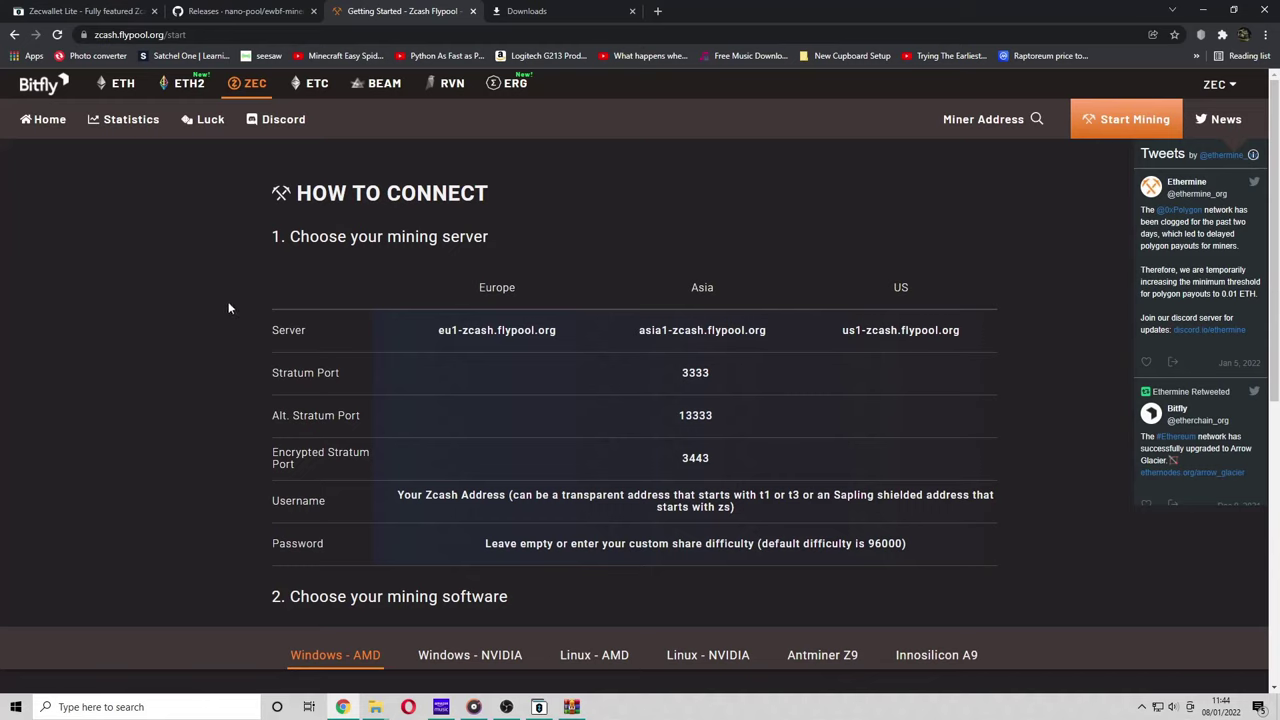
Highlight eu1-zcash.flypool.org in the Server row of Flypool's connection page.
{"action": "left_click_drag", "start_coordinate": [565, 334], "coordinate": [435, 322]}
{"action": "key", "text": "ctrl+c"}
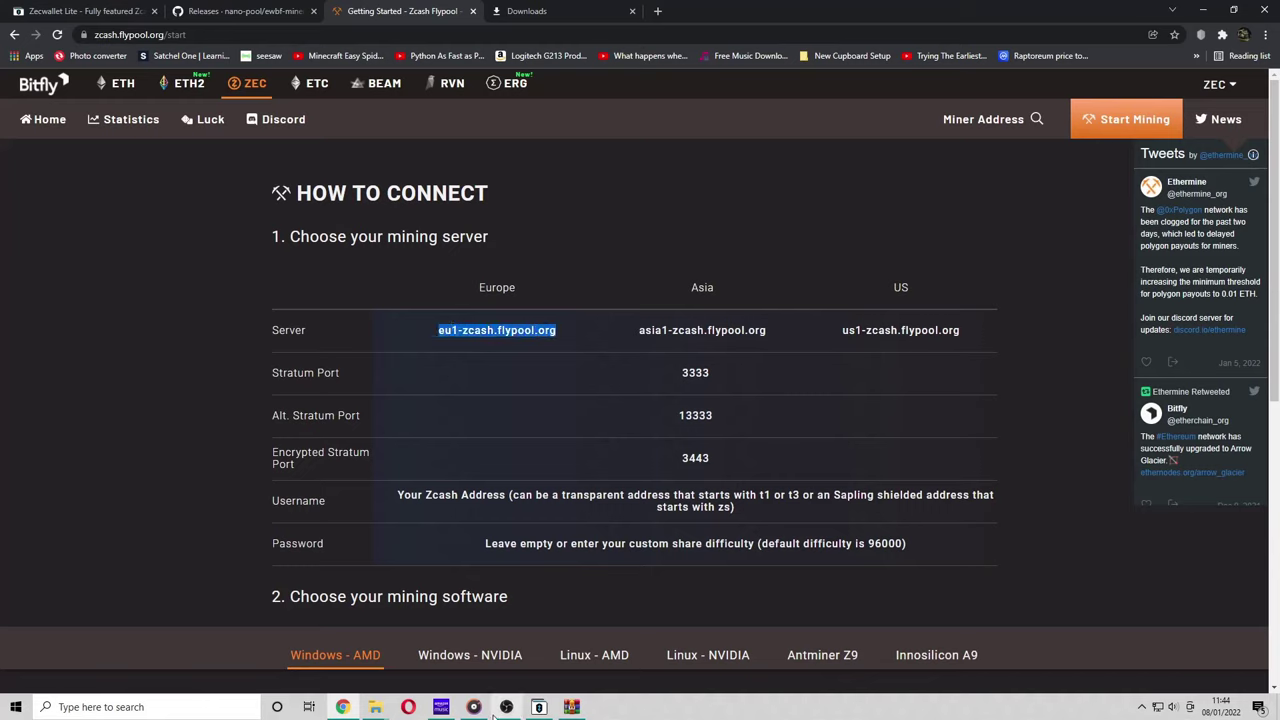
Open Downloads > Zec.miner.0.4pro in File Explorer to show miner.exe, miner.cfg and start.bat.
{"action": "left_click", "coordinate": [375, 707]}
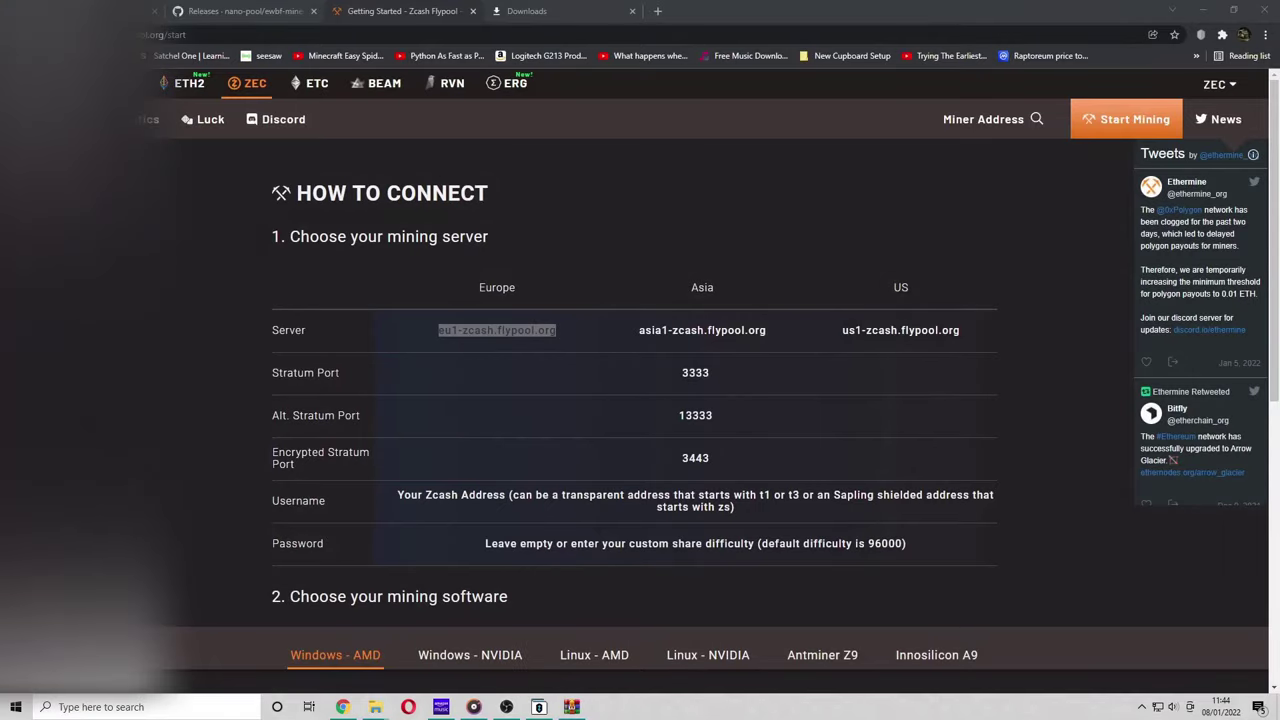
{"action": "left_click", "coordinate": [300, 630]}
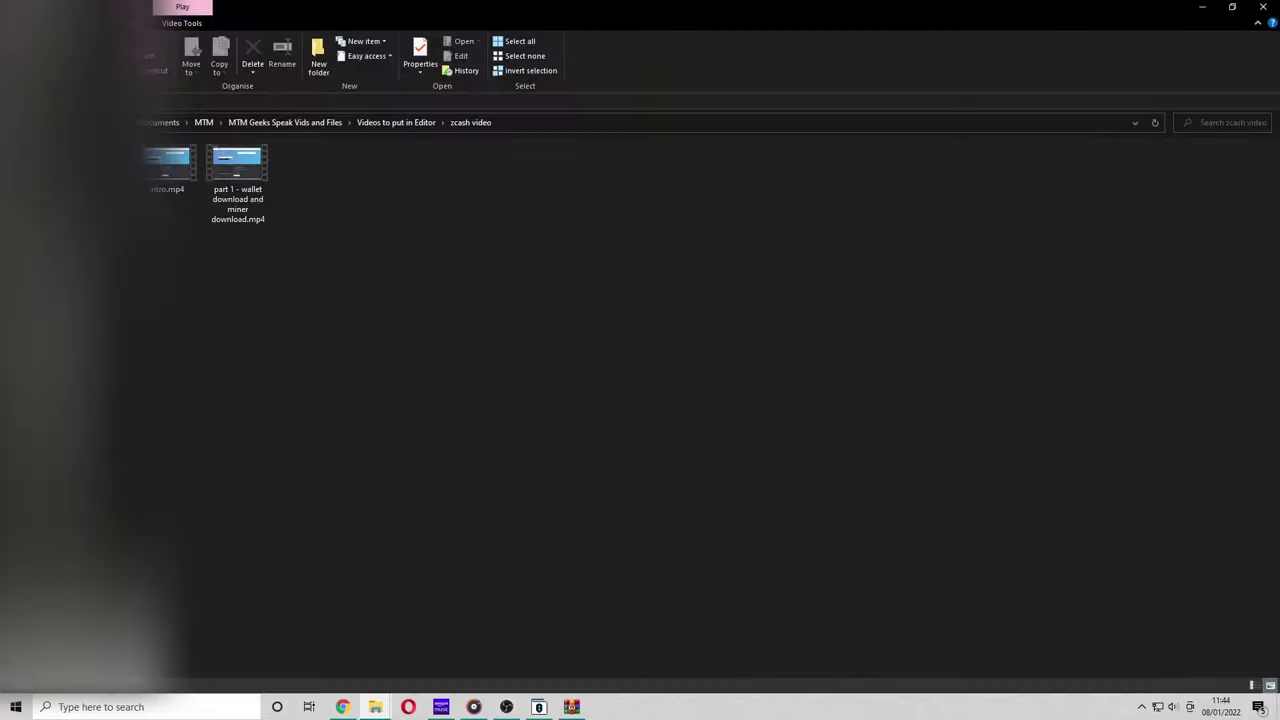
{"action": "left_click", "coordinate": [70, 190]}
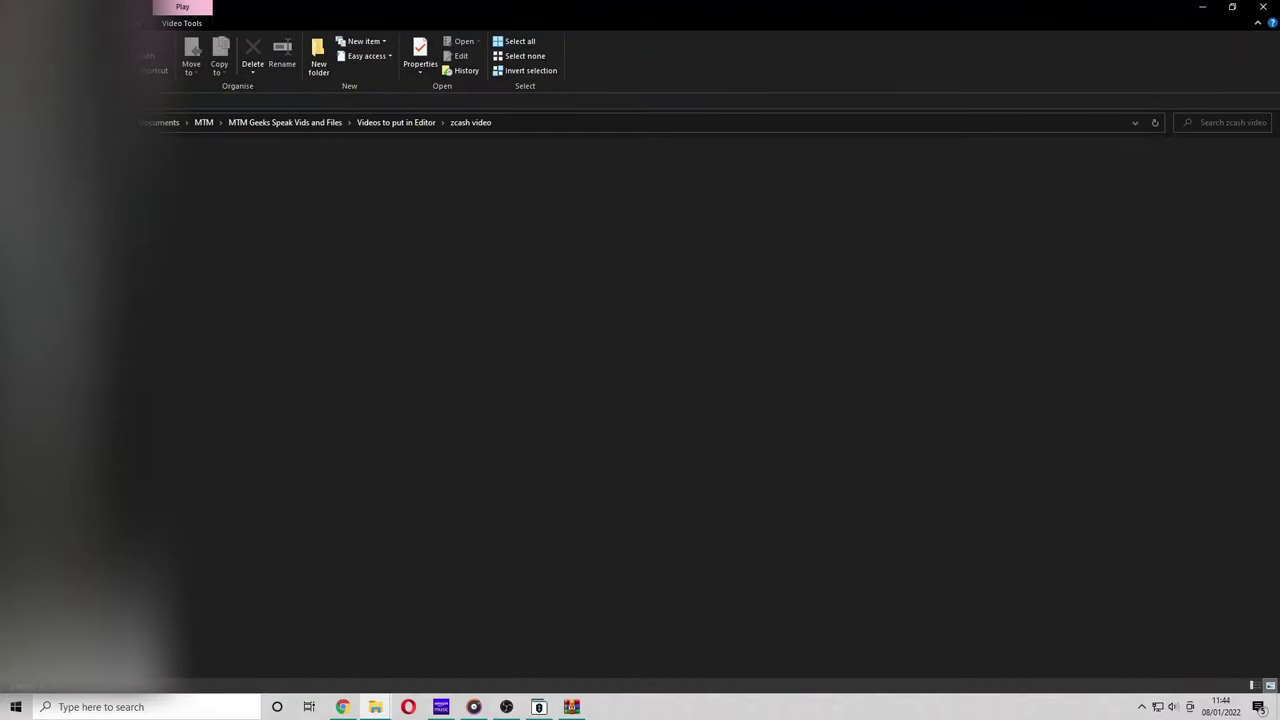
{"action": "double_click", "coordinate": [204, 211]}
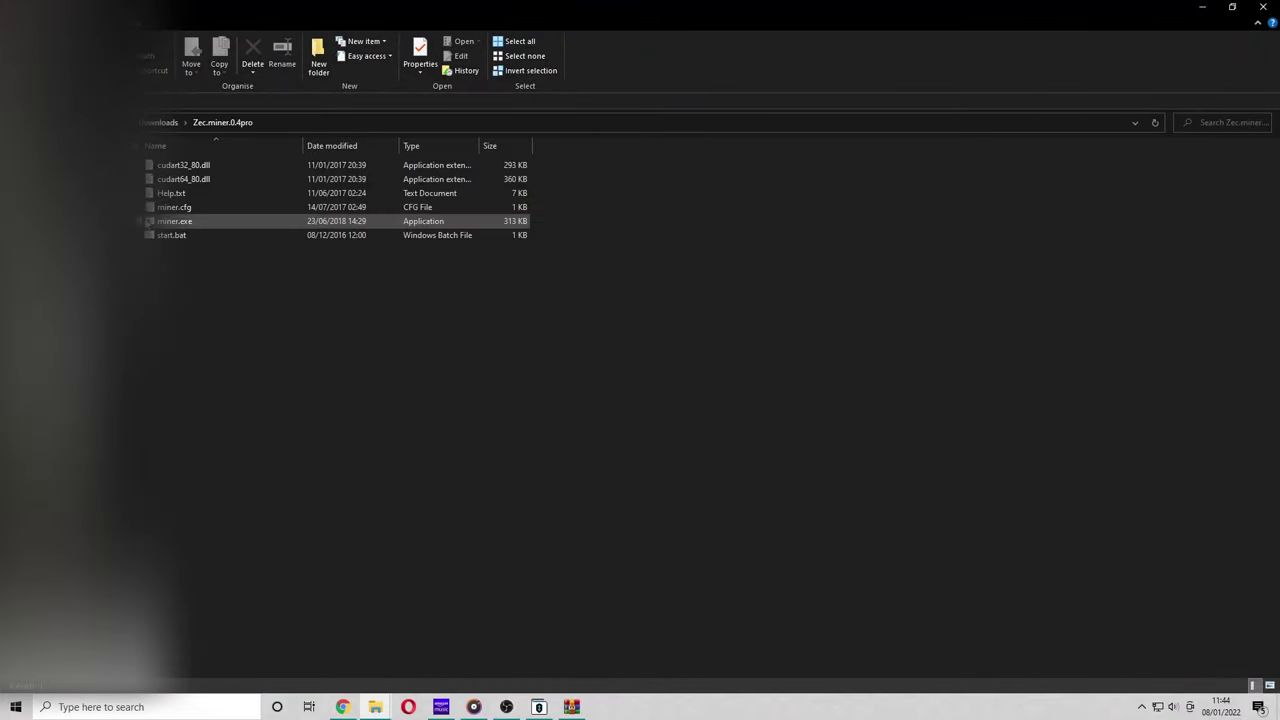
Open miner.cfg and replace zec-eu1.nanopool.org with eu1-zcash.flypool.org as the main server.
{"action": "double_click", "coordinate": [223, 207]}
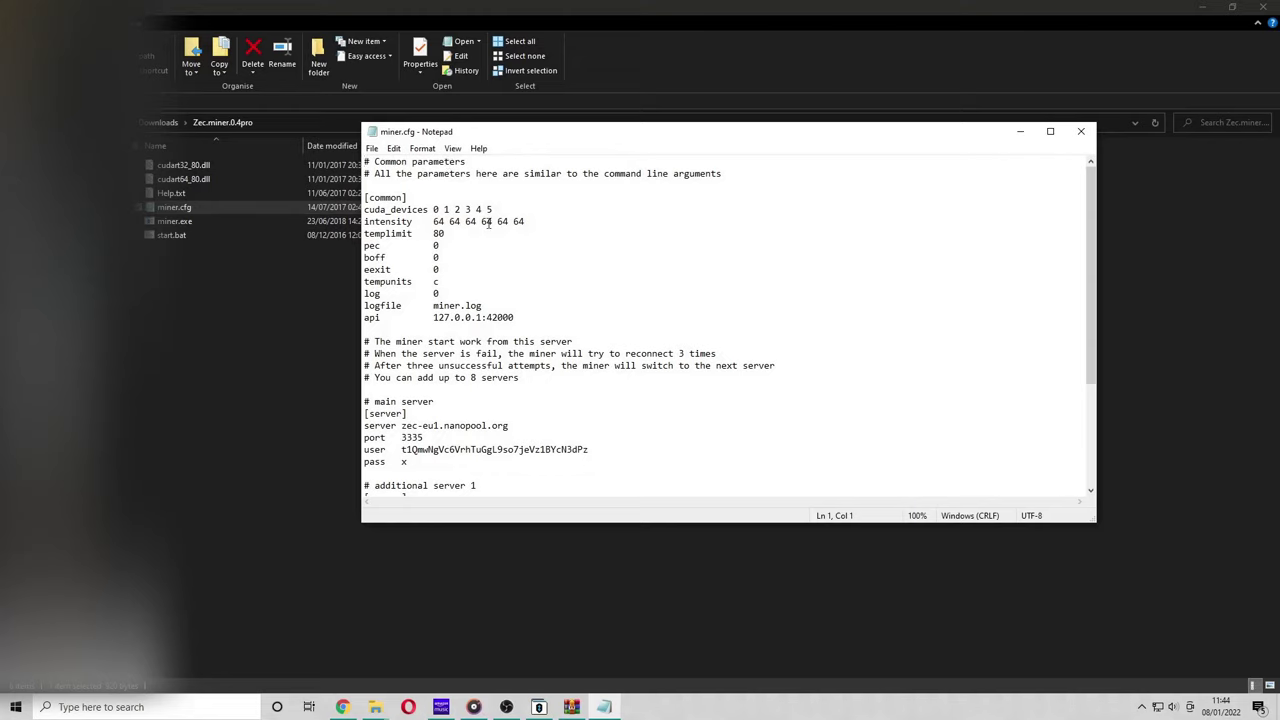
{"action": "scroll", "coordinate": [490, 332], "scroll_direction": "down", "scroll_amount": 2}
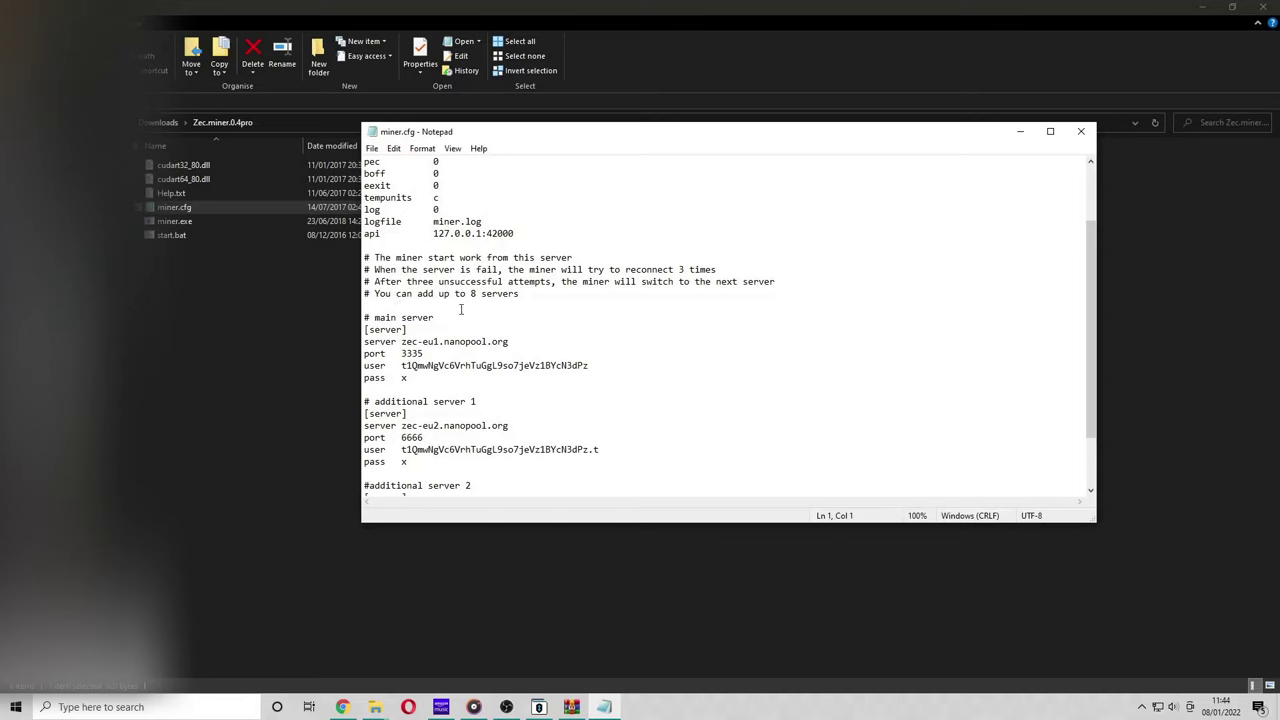
{"action": "left_click_drag", "start_coordinate": [510, 342], "coordinate": [401, 345]}
{"action": "key", "text": "ctrl+v"}
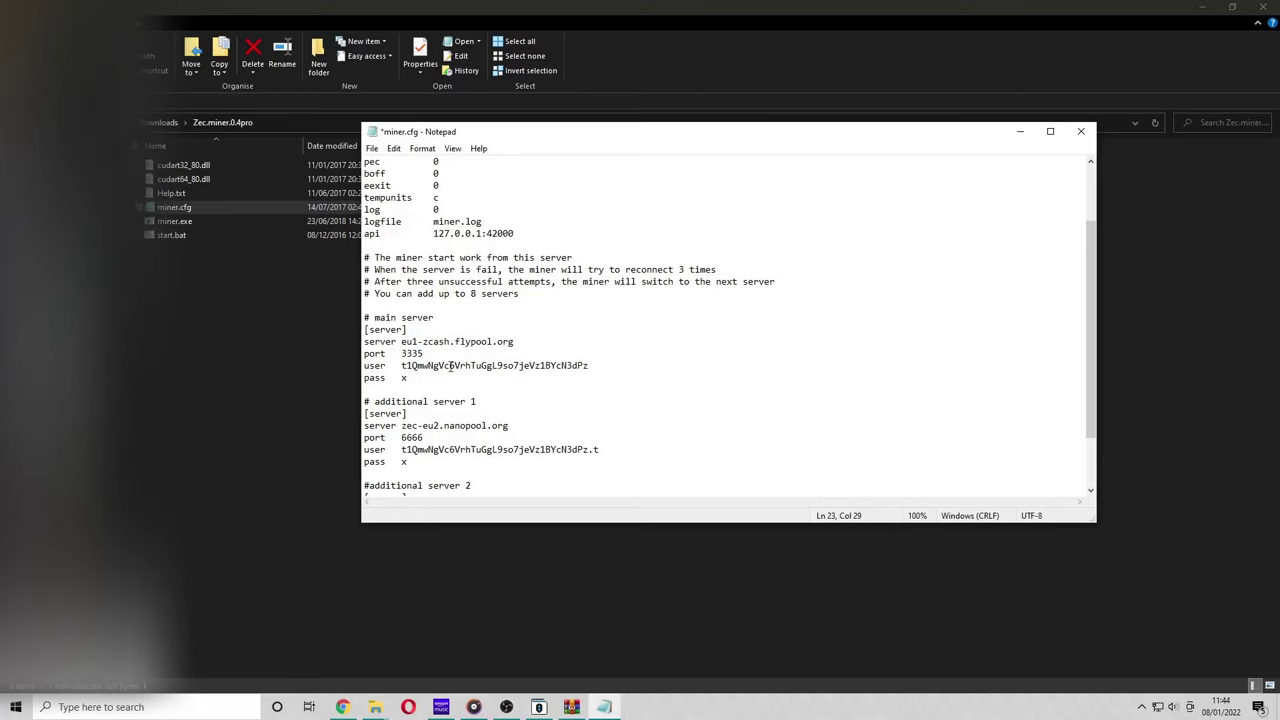
{"action": "left_click", "coordinate": [341, 707]}
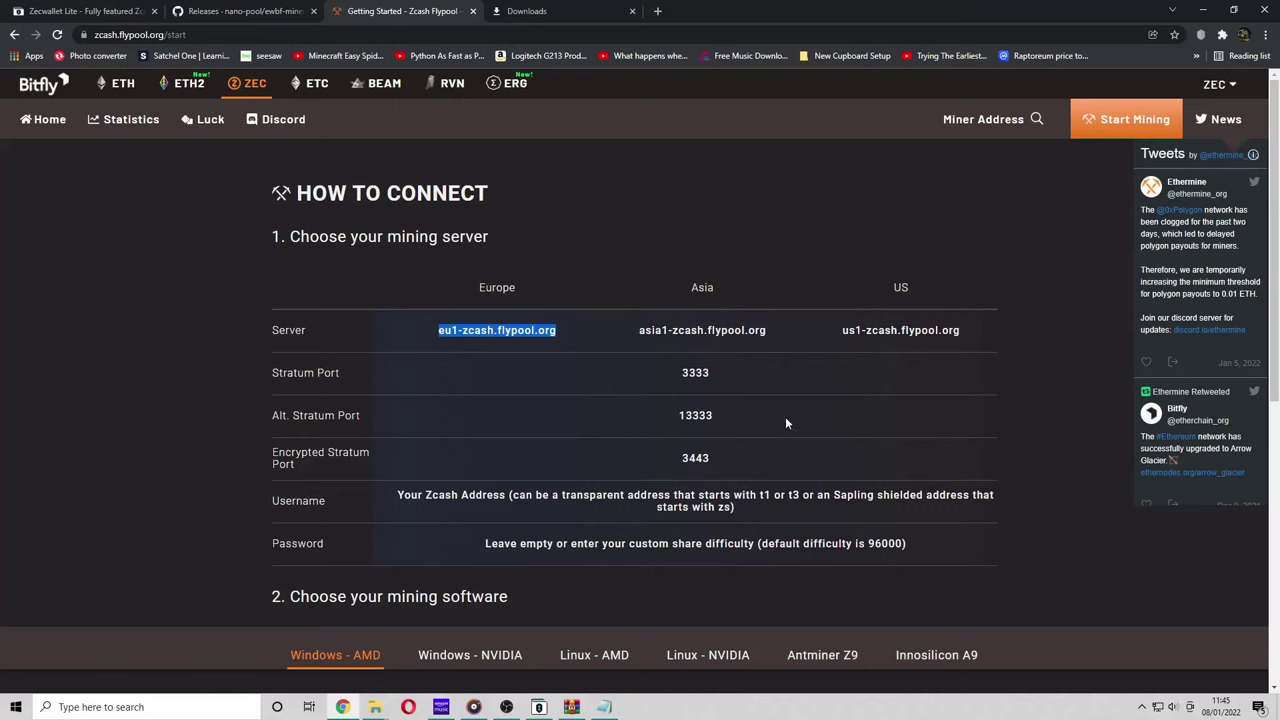
{"action": "left_click", "coordinate": [604, 707]}
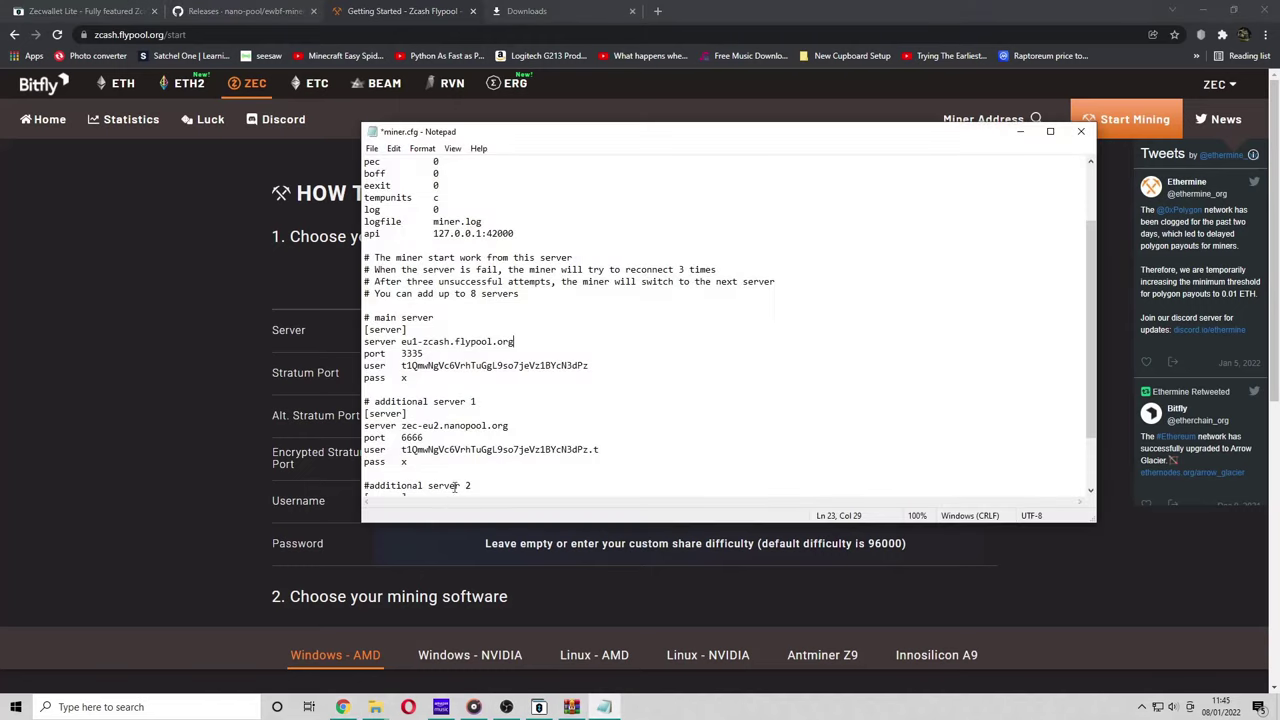
Change the main server port from 3335 to 3333 and delete the old user address.
{"action": "left_click", "coordinate": [437, 355]}
{"action": "key", "text": "BackSpace"}
{"action": "type", "text": "3"}
{"action": "left_click_drag", "start_coordinate": [590, 366], "coordinate": [401, 365]}
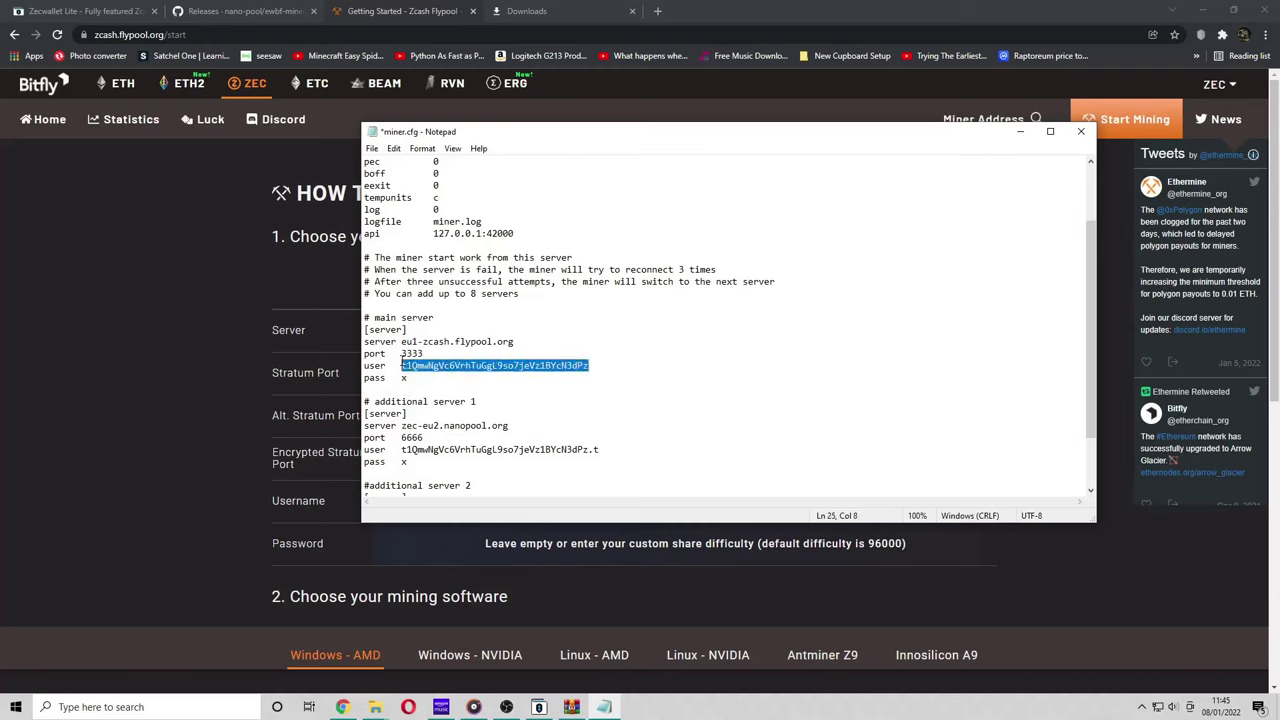
{"action": "key", "text": "BackSpace"}
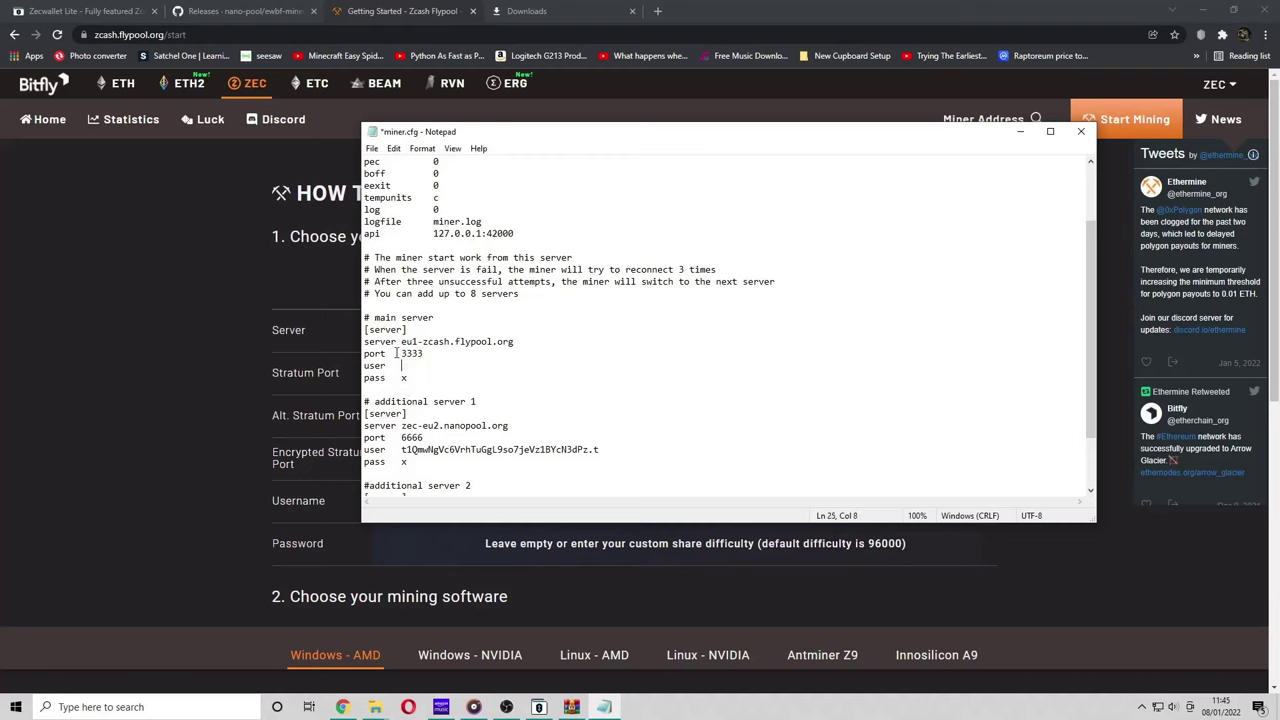
Copy Zecwallet Lite's transparent receiving address from Receive, then minimize the wallet.
{"action": "left_click", "coordinate": [538, 707]}
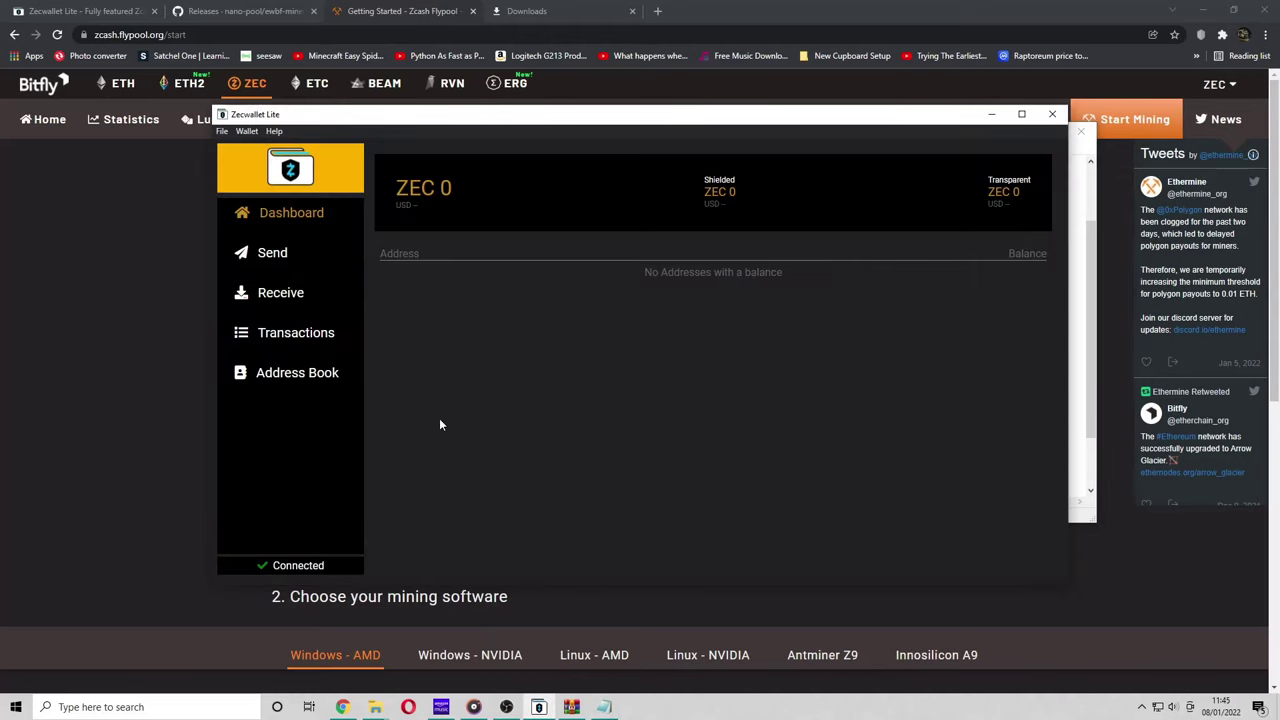
{"action": "left_click", "coordinate": [285, 294]}
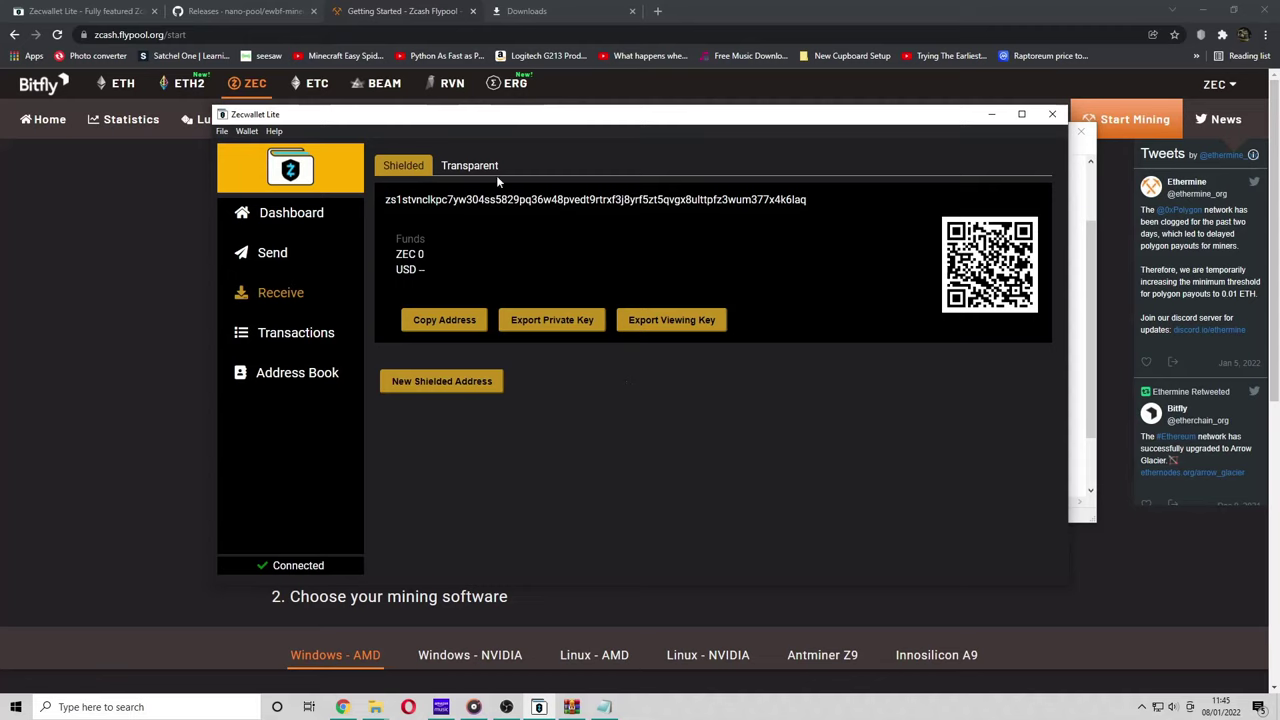
{"action": "left_click", "coordinate": [466, 168]}
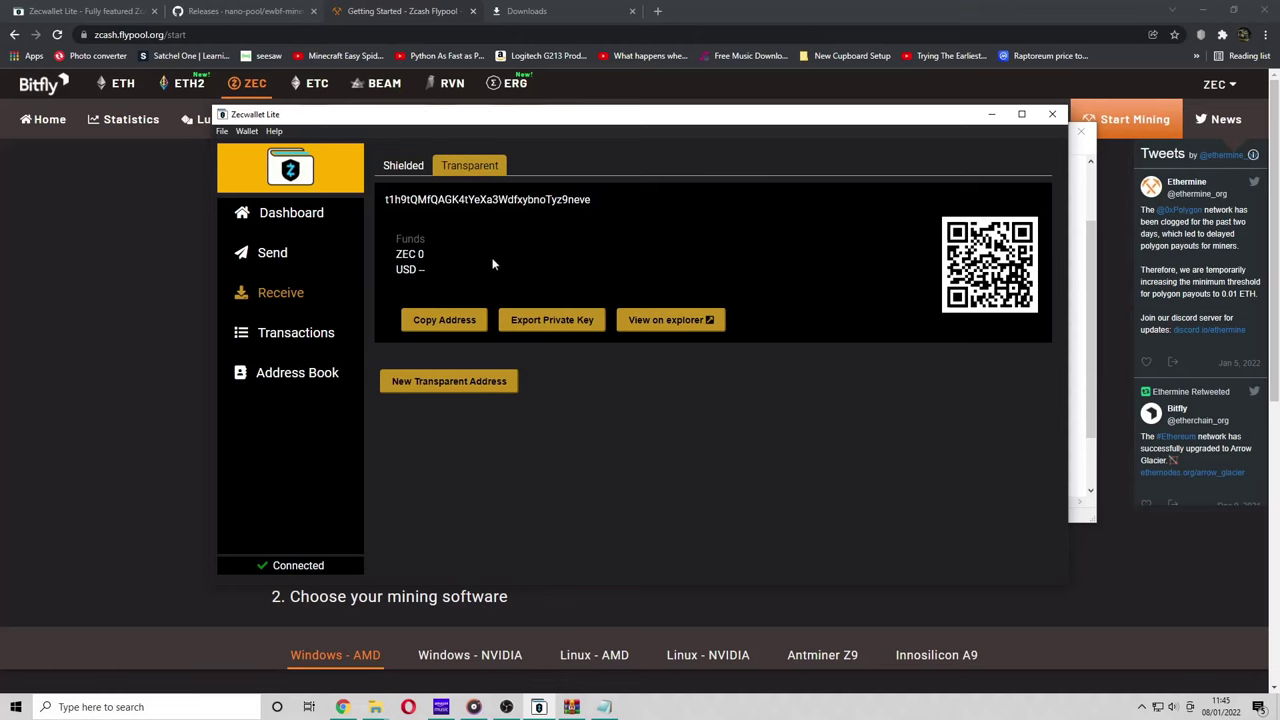
{"action": "left_click", "coordinate": [446, 325]}
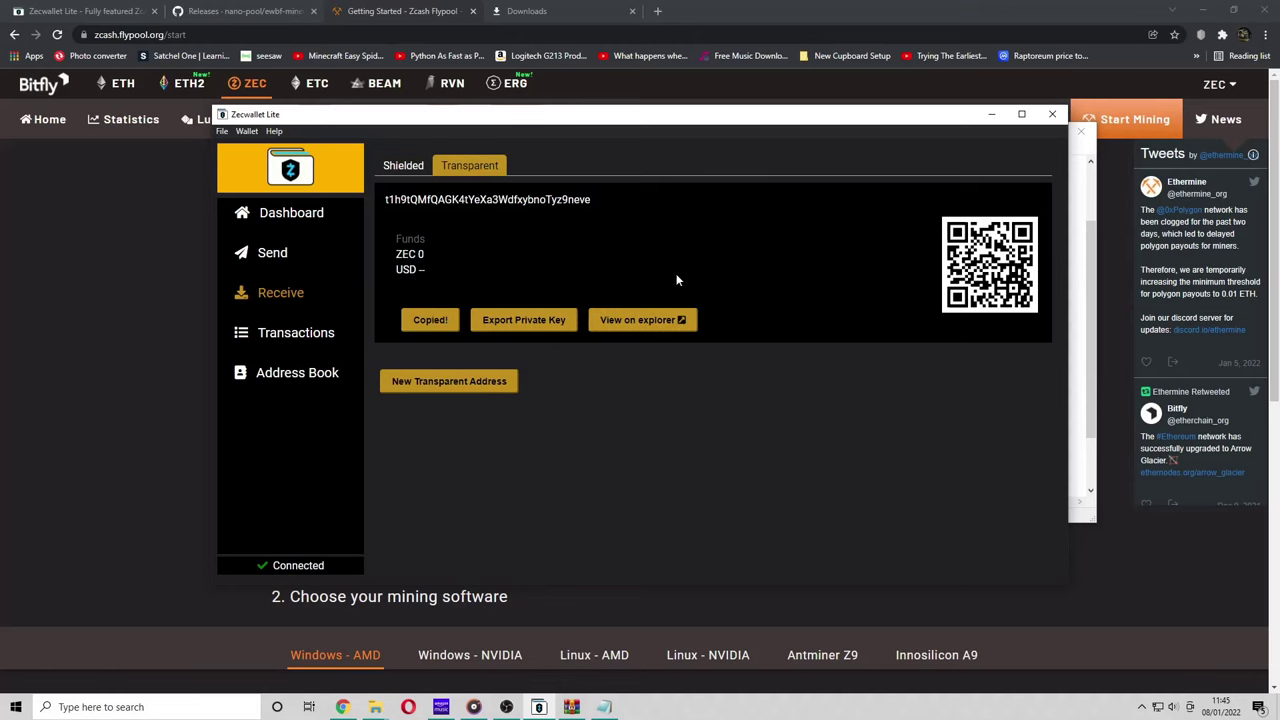
{"action": "left_click", "coordinate": [991, 114]}
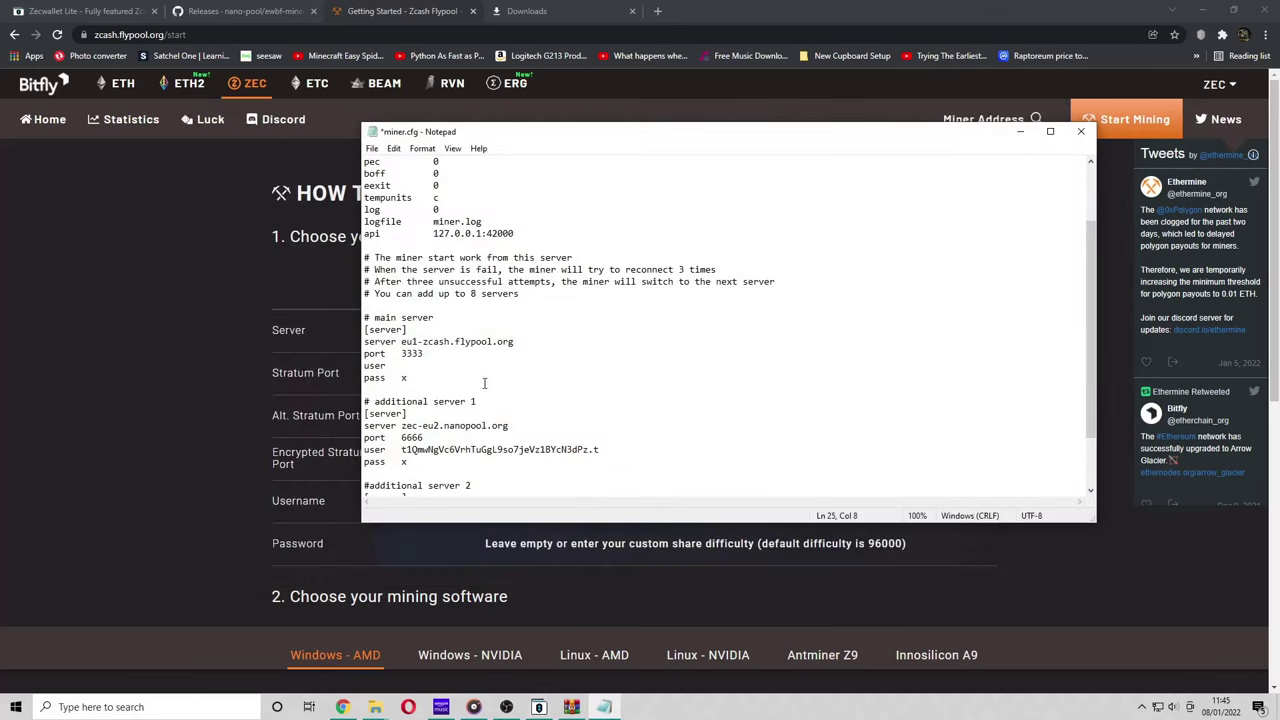
Fill the user line with the copied transparent address followed by '.gtx 750'.
{"action": "key", "text": "ctrl+v"}
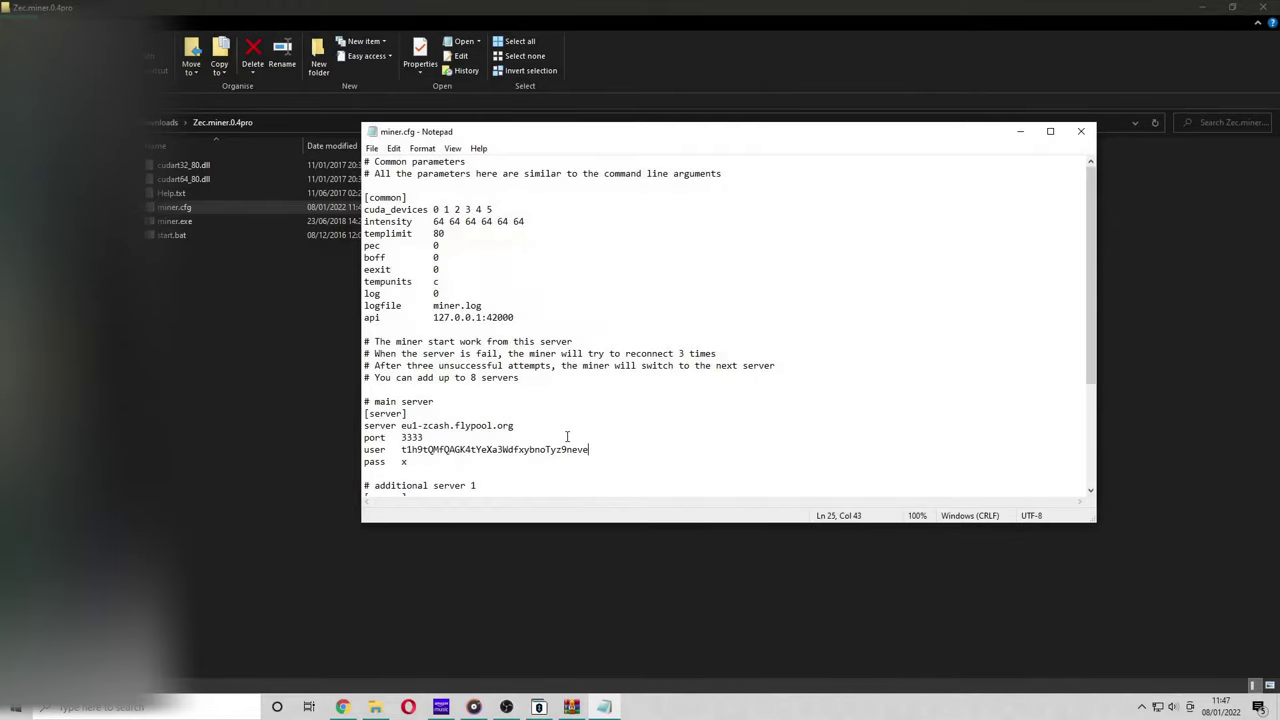
{"action": "type", "text": "."}
{"action": "type", "text": "gtx 750"}
Save miner.cfg and close Notepad.
{"action": "key", "text": "ctrl+s"}
{"action": "left_click", "coordinate": [1081, 131]}
{"action": "left_click", "coordinate": [451, 291]}
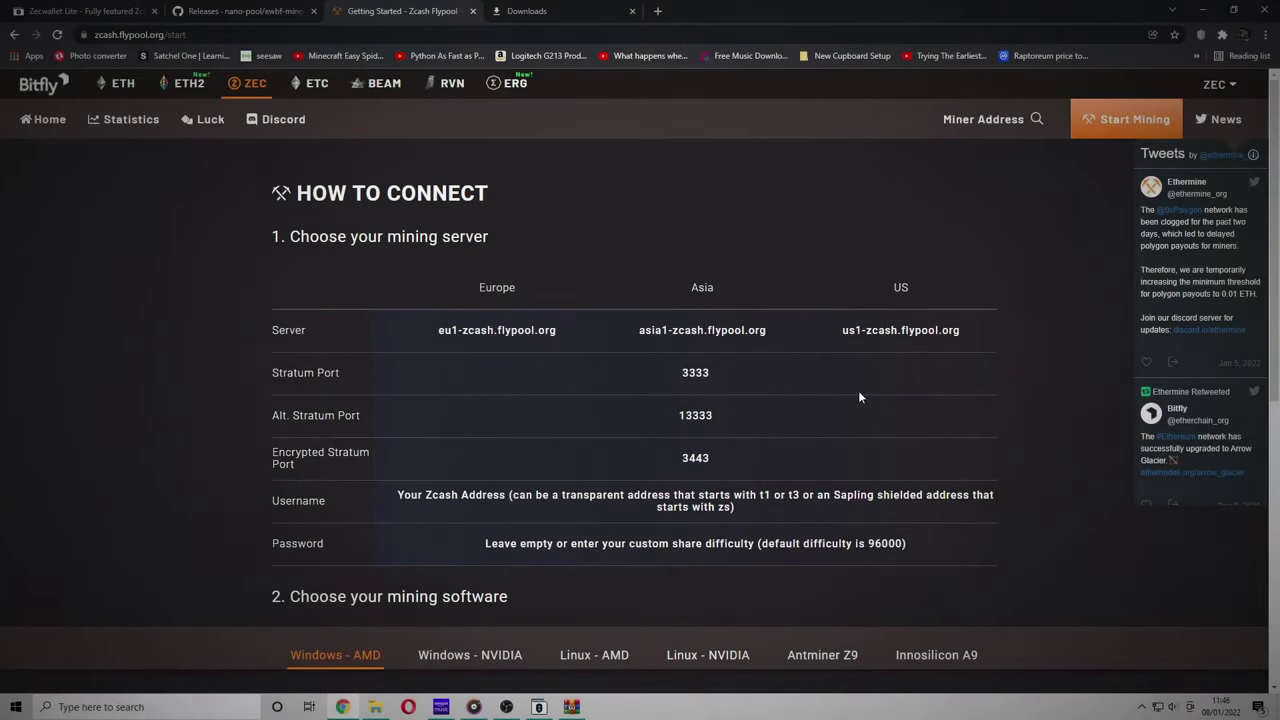
Open the saved wallet address's Flypool dashboard, then return to the Zec.miner.0.4pro folder.
{"action": "left_click", "coordinate": [990, 119]}
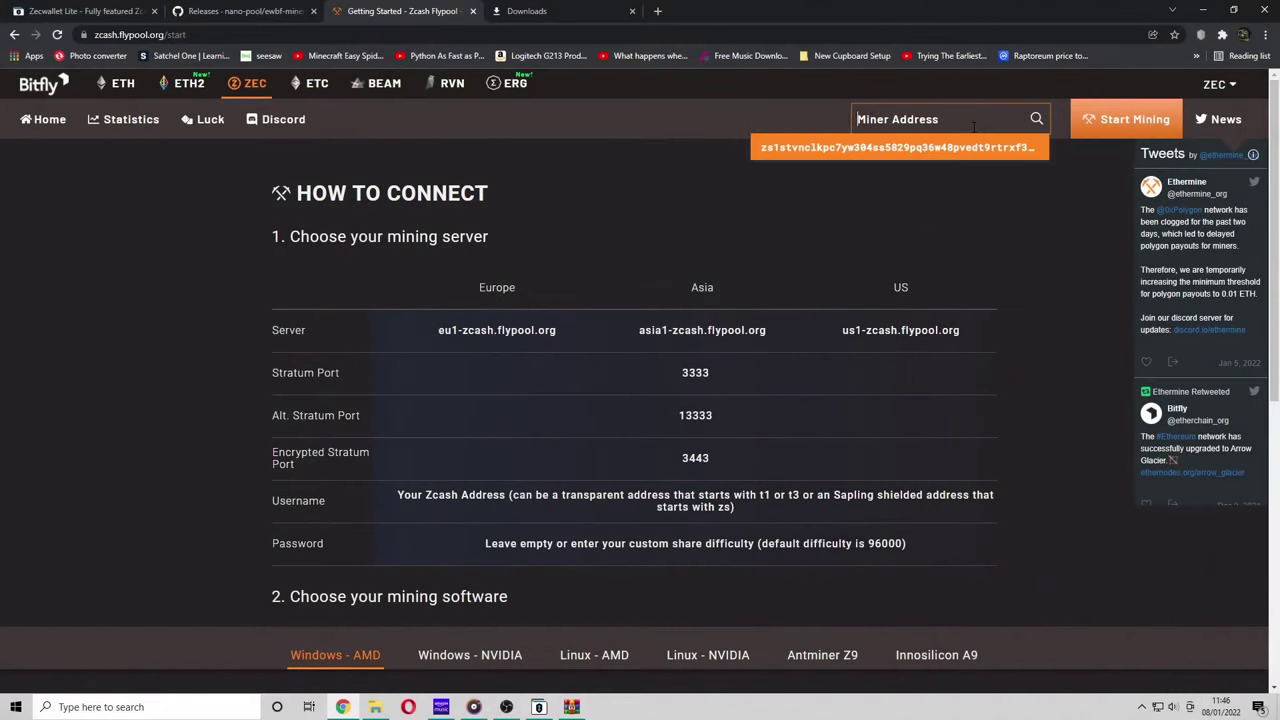
{"action": "left_click", "coordinate": [917, 147]}
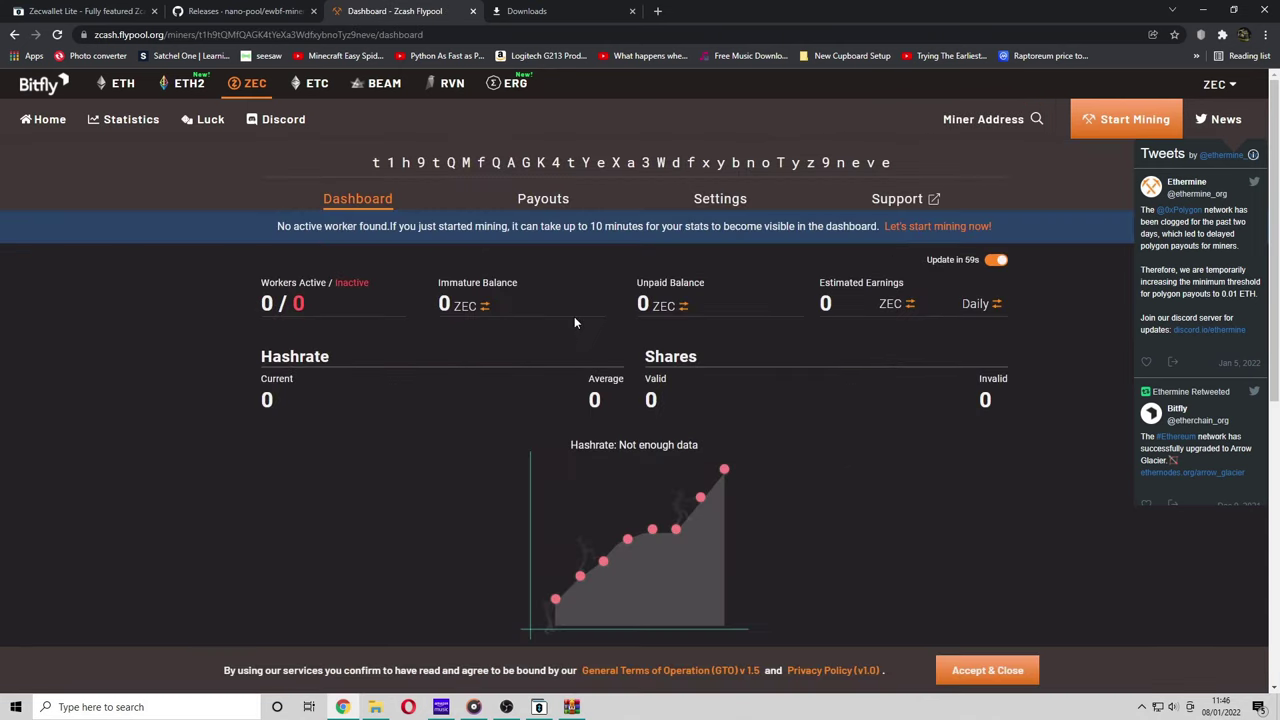
{"action": "scroll", "coordinate": [509, 316], "scroll_direction": "down", "scroll_amount": 2}
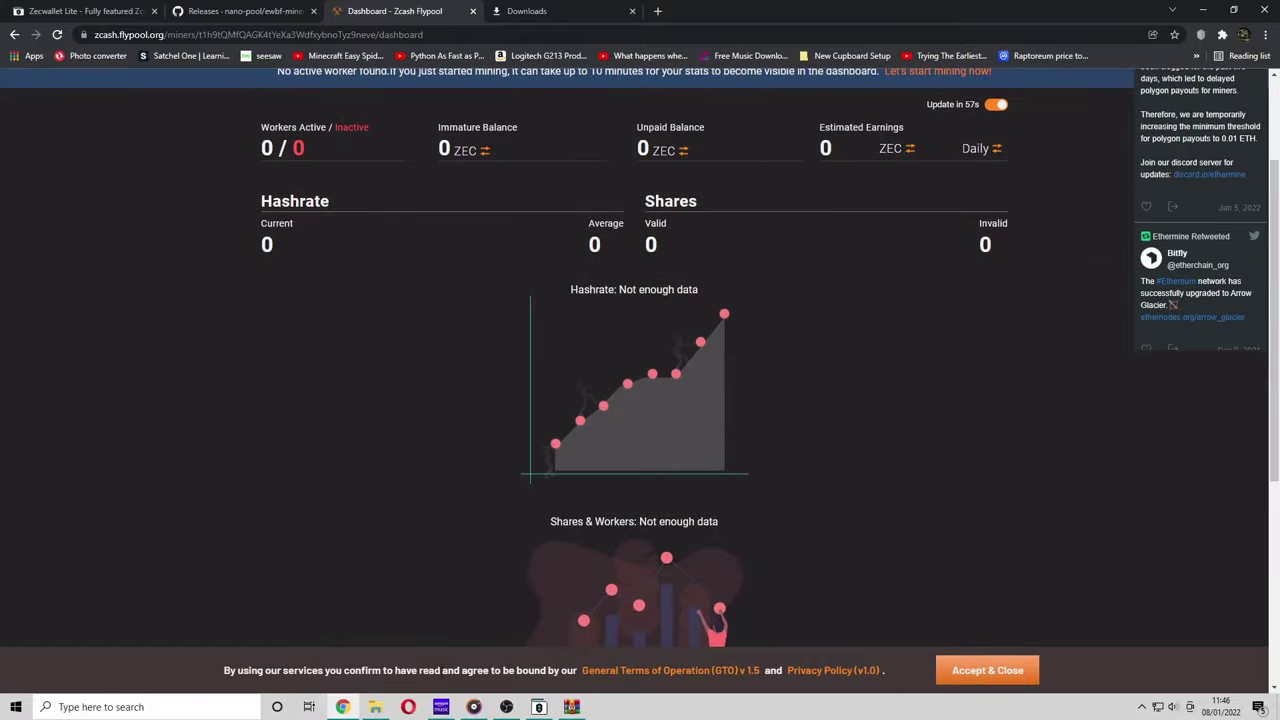
{"action": "left_click", "coordinate": [375, 707]}
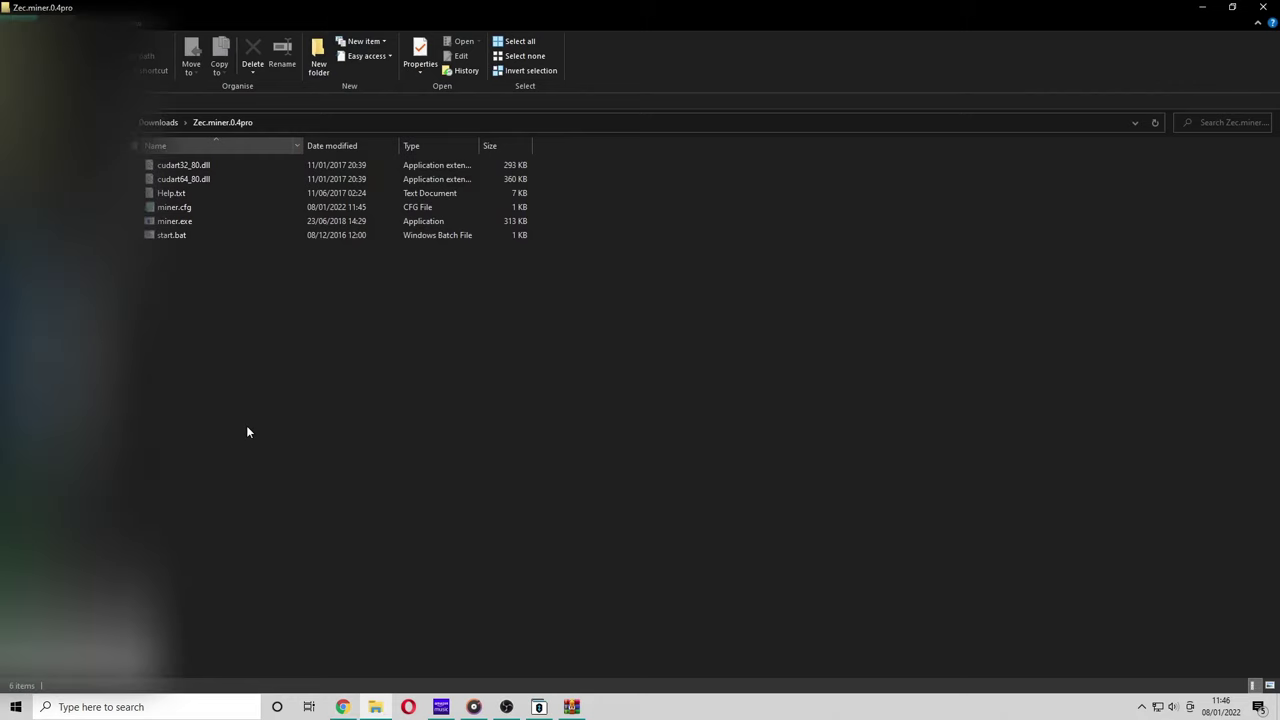
Launch miner.exe from the Zec.miner.0.4pro folder to start mining on Flypool.
{"action": "double_click", "coordinate": [213, 223]}
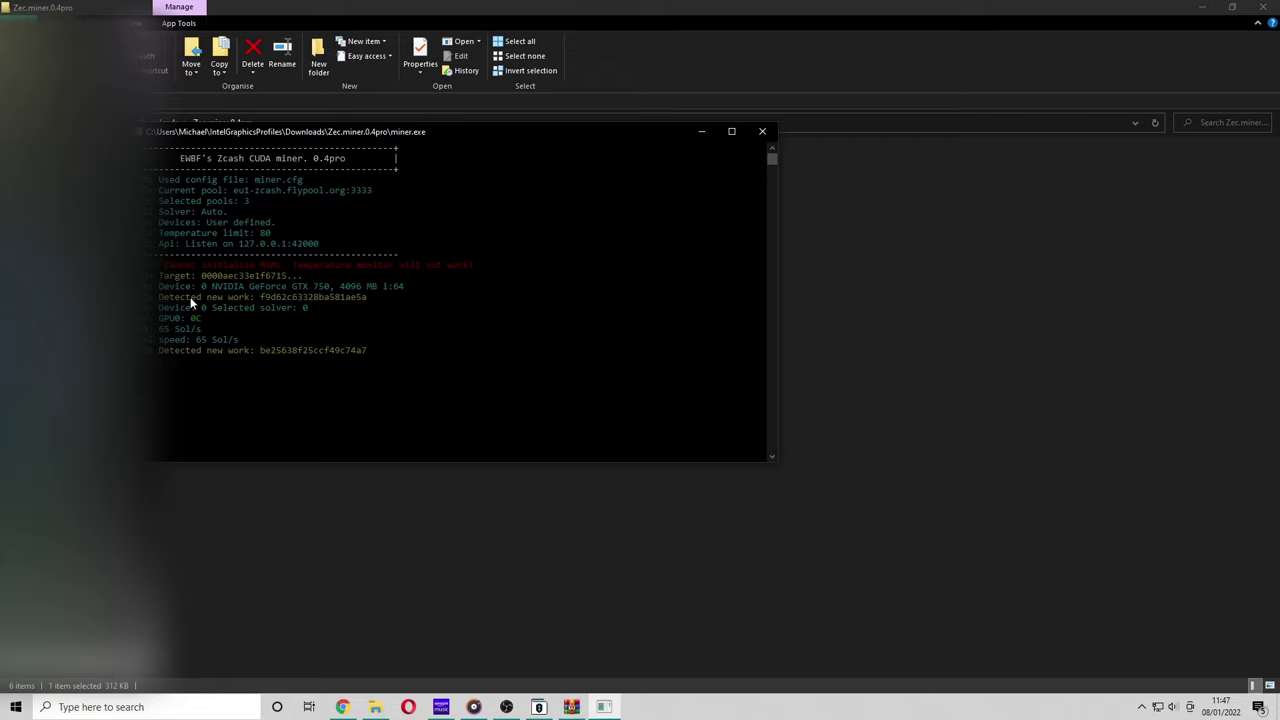
Switch back to the Flypool dashboard in Chrome to check active workers and hashrate.
{"action": "left_click", "coordinate": [343, 707]}
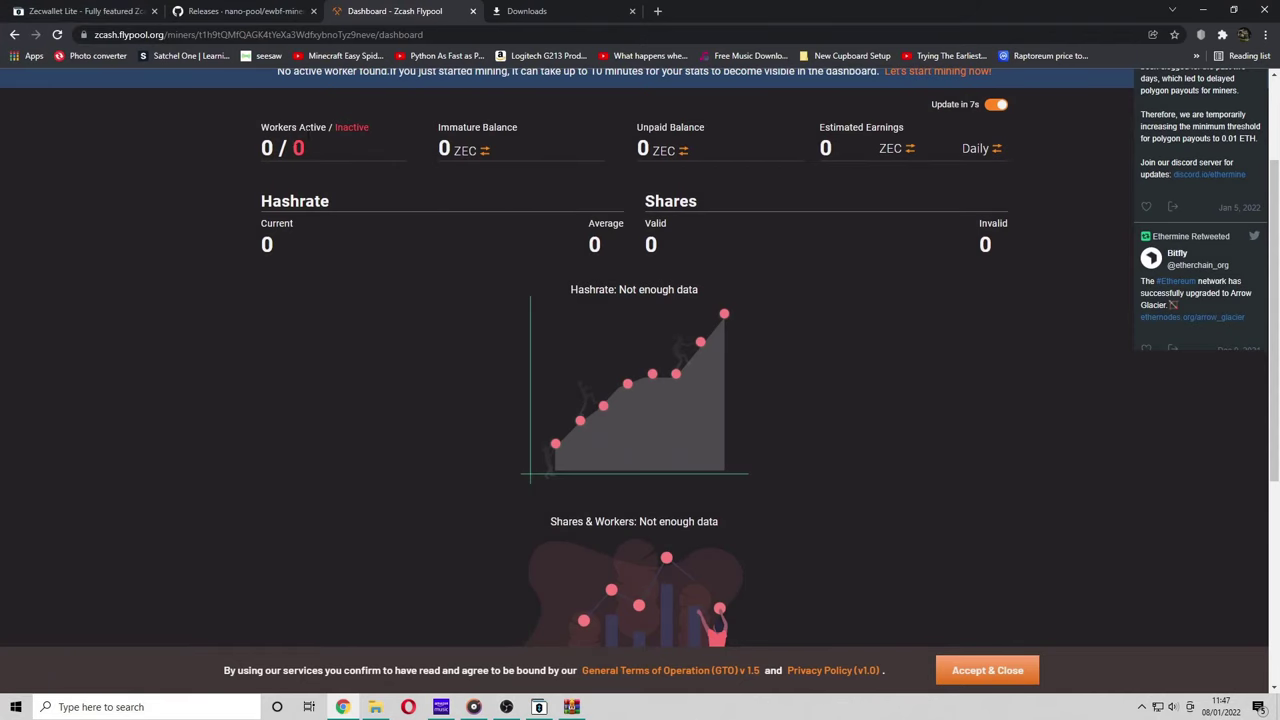